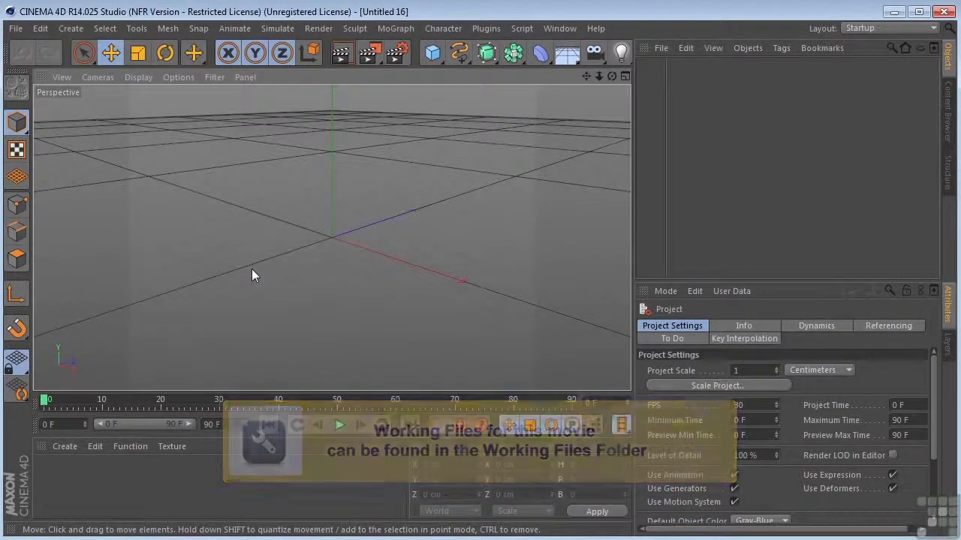
# Draw an open, five-point Cubic spline in the Front view, curving from the origin out to the left, up and back to the Y axis.
pyautogui.middleClick(252, 269)
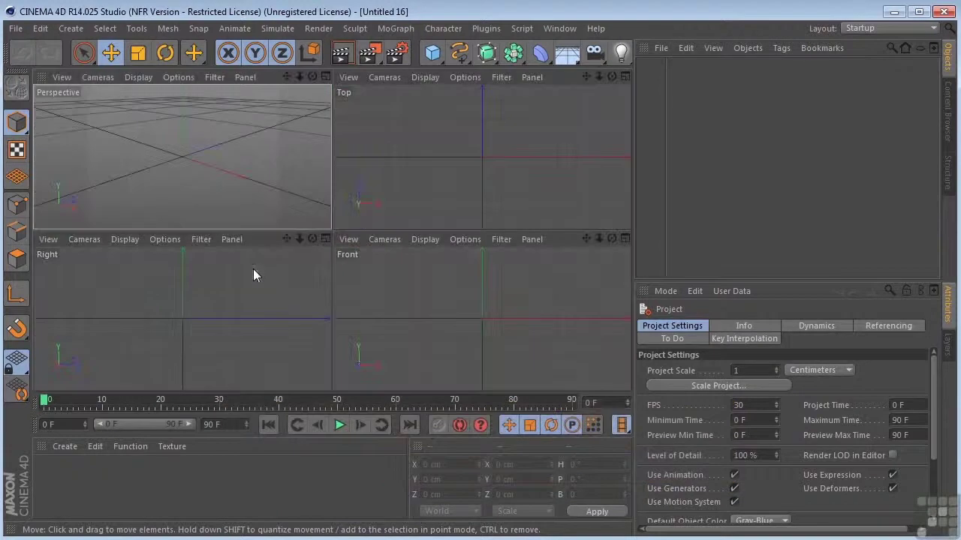
pyautogui.middleClick(476, 306)
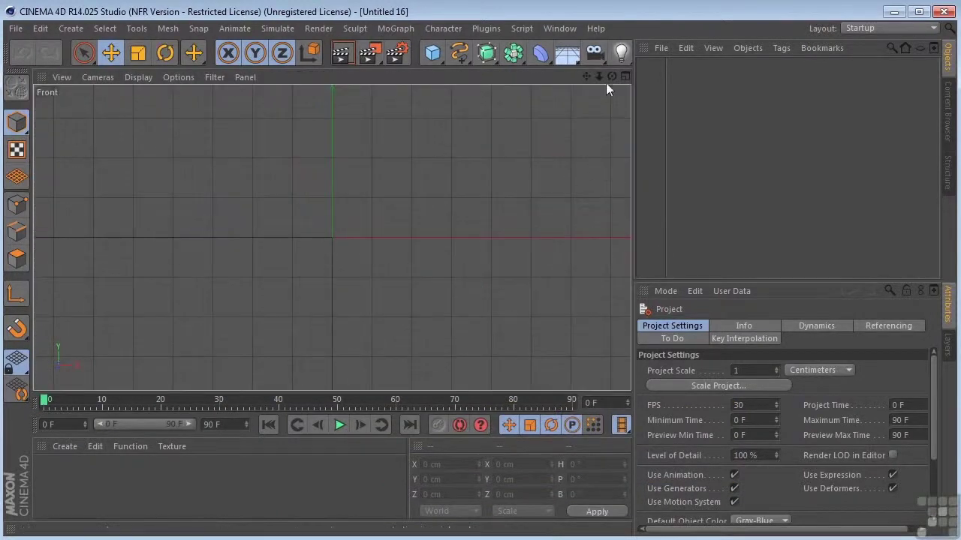
pyautogui.moveTo(598, 76); pyautogui.dragTo(579, 120)
pyautogui.click(455, 57)
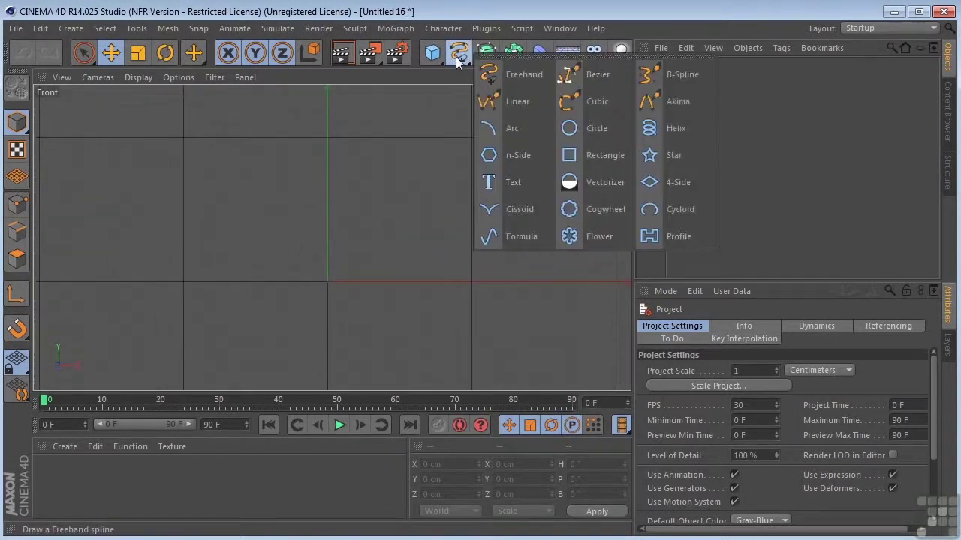
pyautogui.click(560, 111)
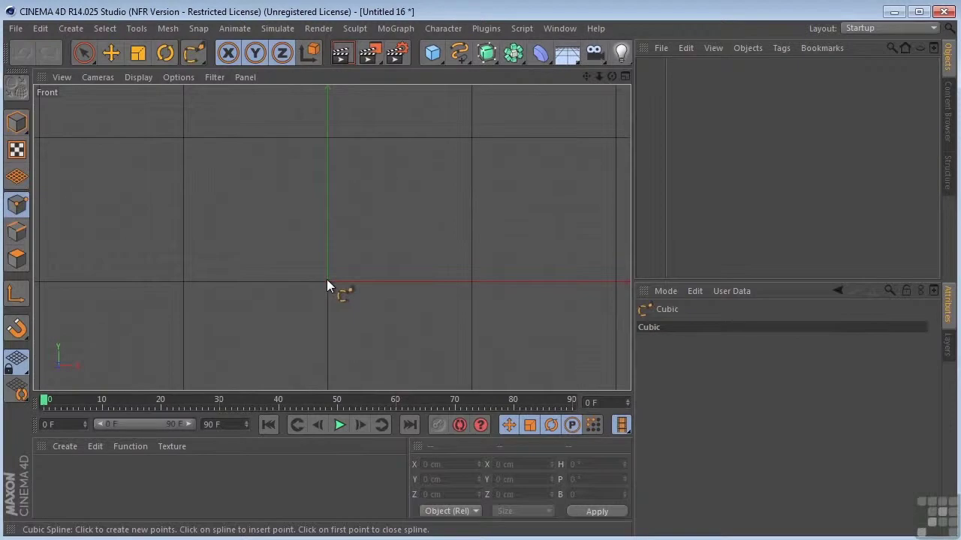
pyautogui.click(327, 282)
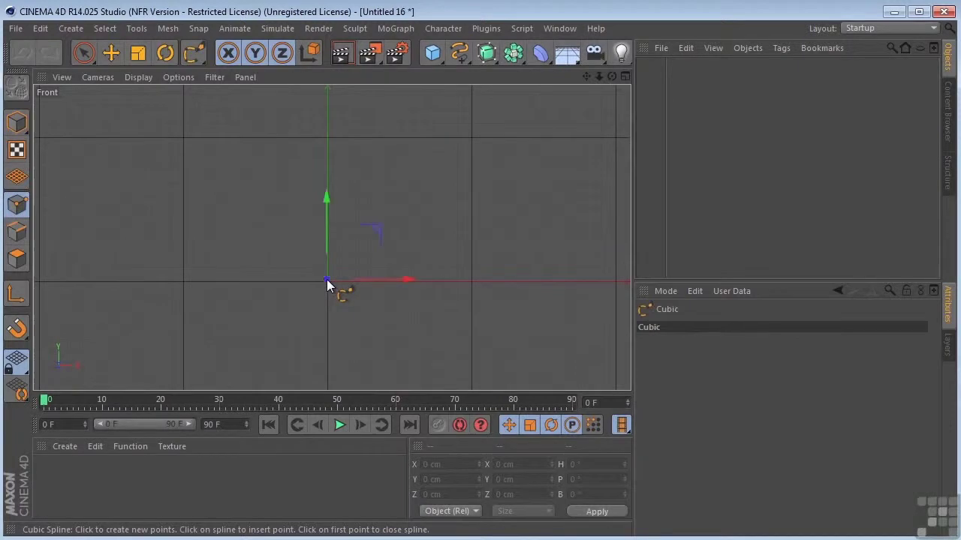
pyautogui.click(216, 267)
pyautogui.click(234, 174)
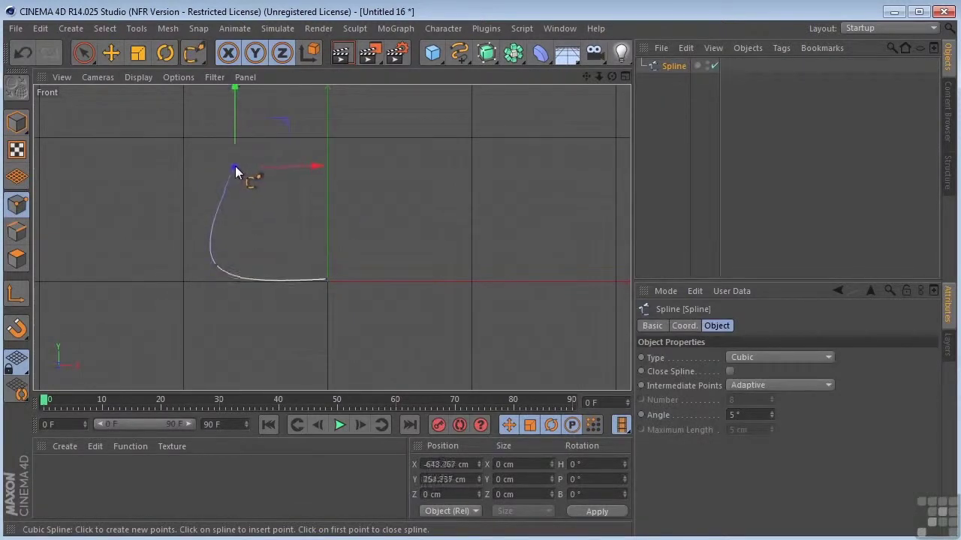
pyautogui.click(297, 143)
pyautogui.moveTo(297, 144)
pyautogui.mouseDown()
pyautogui.moveTo(312, 148)
pyautogui.moveTo(299, 141)
pyautogui.mouseUp()
pyautogui.moveTo(337, 177); pyautogui.dragTo(330, 173)
# Shift the spline's upper-left point slightly toward negative X and its top point to about X -268 cm.
pyautogui.click(88, 57)
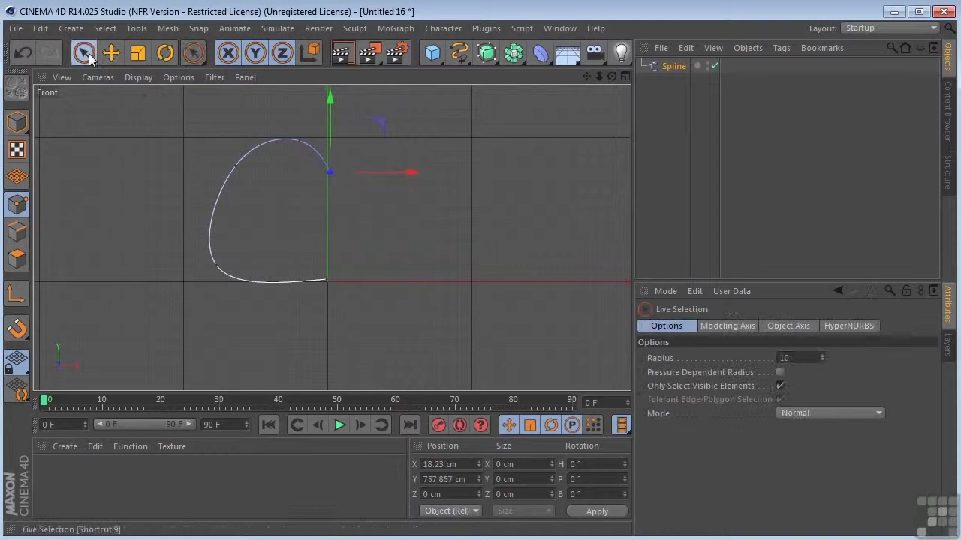
pyautogui.click(236, 166)
pyautogui.moveTo(322, 168); pyautogui.dragTo(306, 166)
pyautogui.click(301, 141)
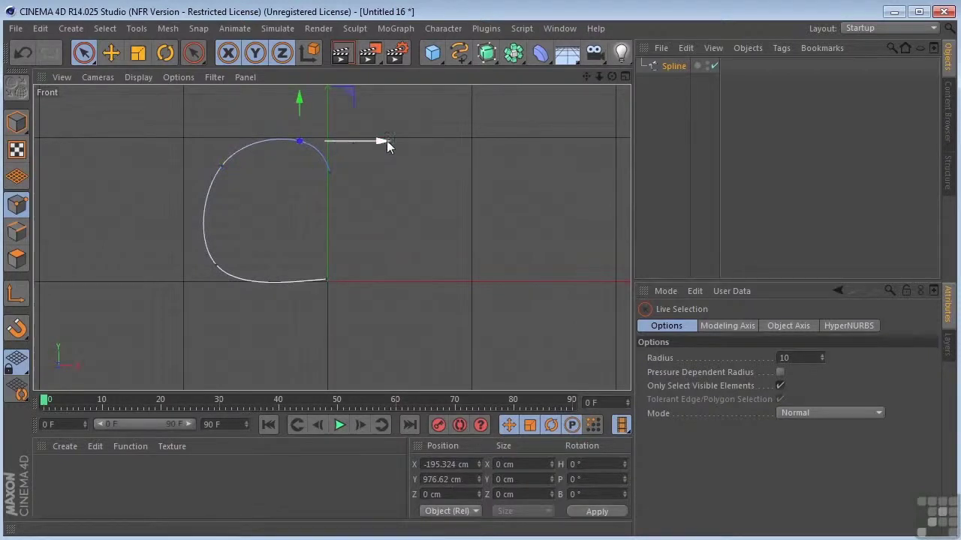
pyautogui.moveTo(387, 145); pyautogui.dragTo(370, 142)
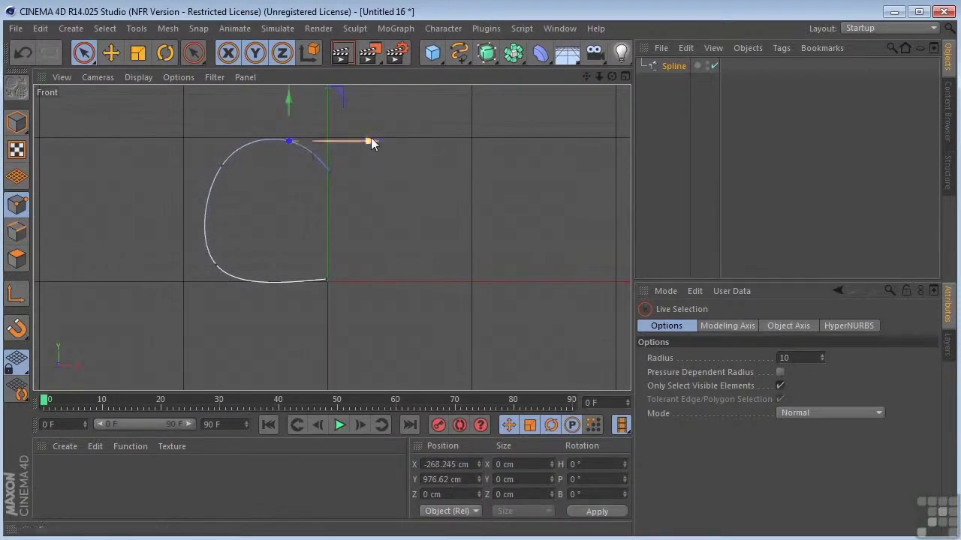
# Move the spline's upper end point to about X -55 cm and raise its lower-left point to about Y 195 cm.
pyautogui.click(327, 173)
pyautogui.moveTo(398, 172); pyautogui.dragTo(394, 174)
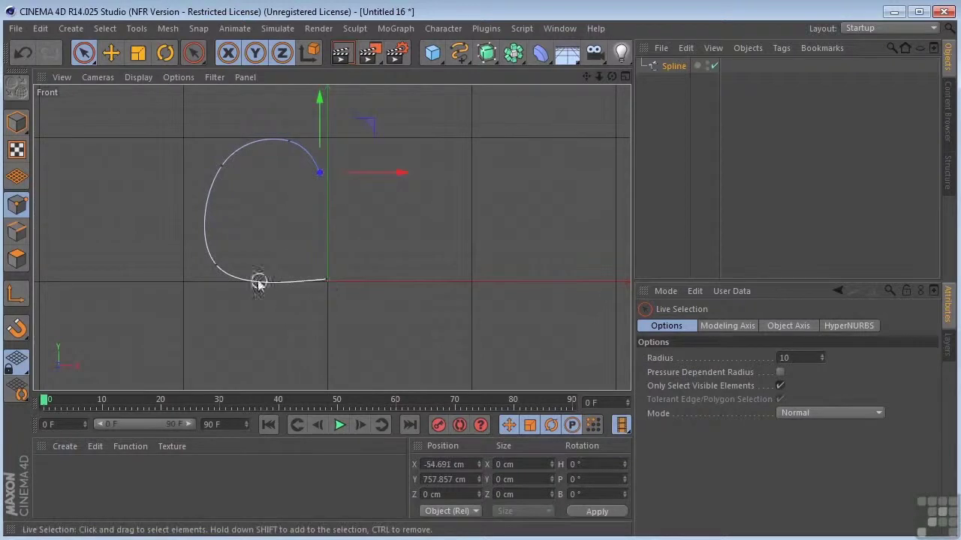
pyautogui.click(219, 262)
pyautogui.moveTo(221, 208); pyautogui.dragTo(217, 170)
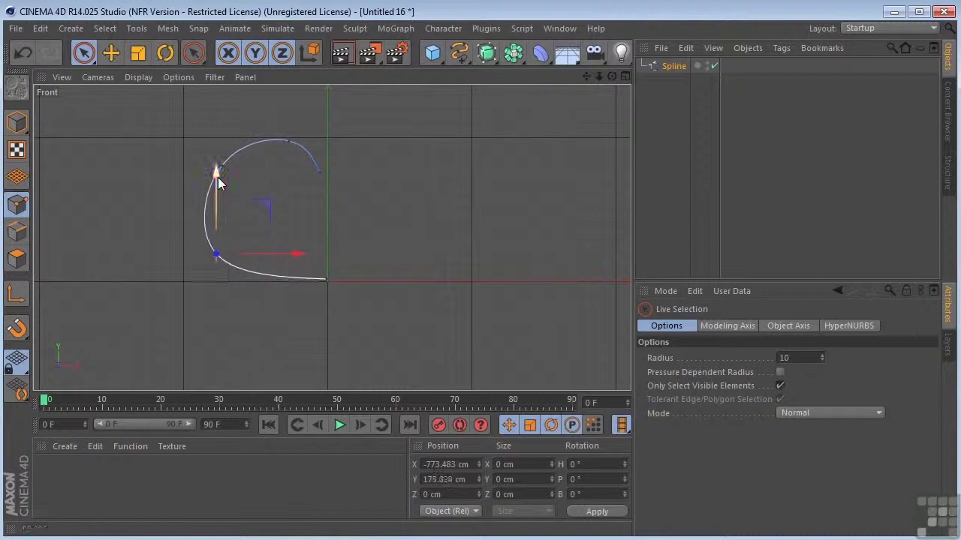
# Add a cylinder in the Perspective view with a height of 500 cm and its orientation set to +X.
pyautogui.middleClick(310, 221)
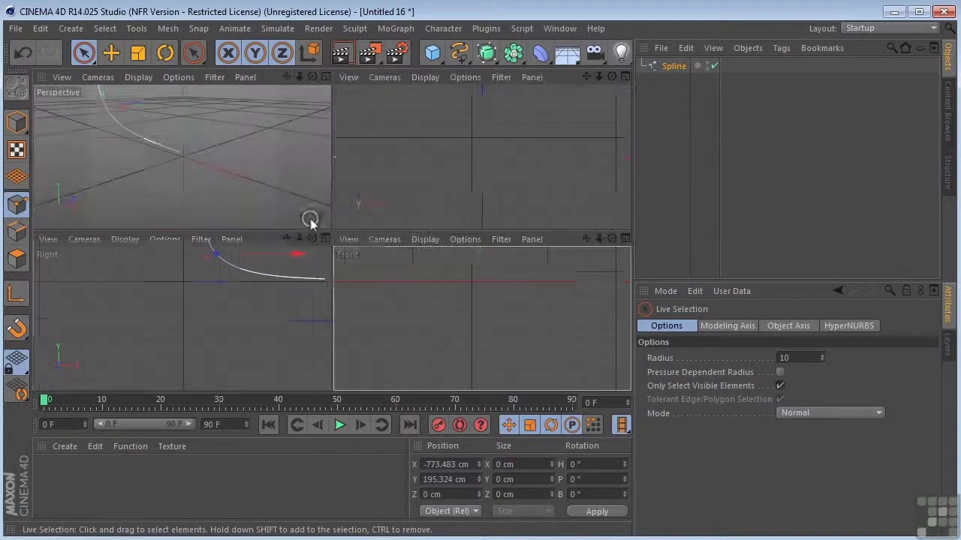
pyautogui.middleClick(292, 141)
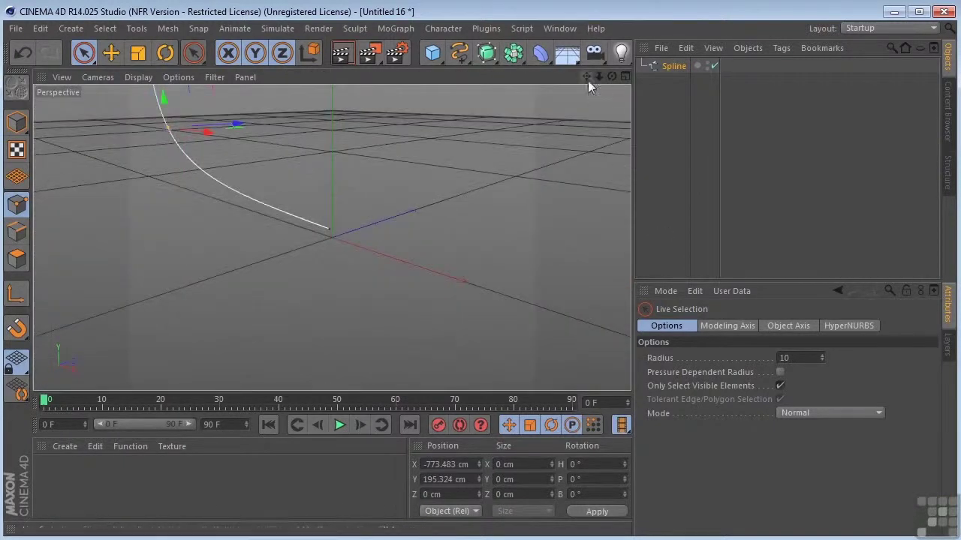
pyautogui.moveTo(586, 77); pyautogui.dragTo(601, 148)
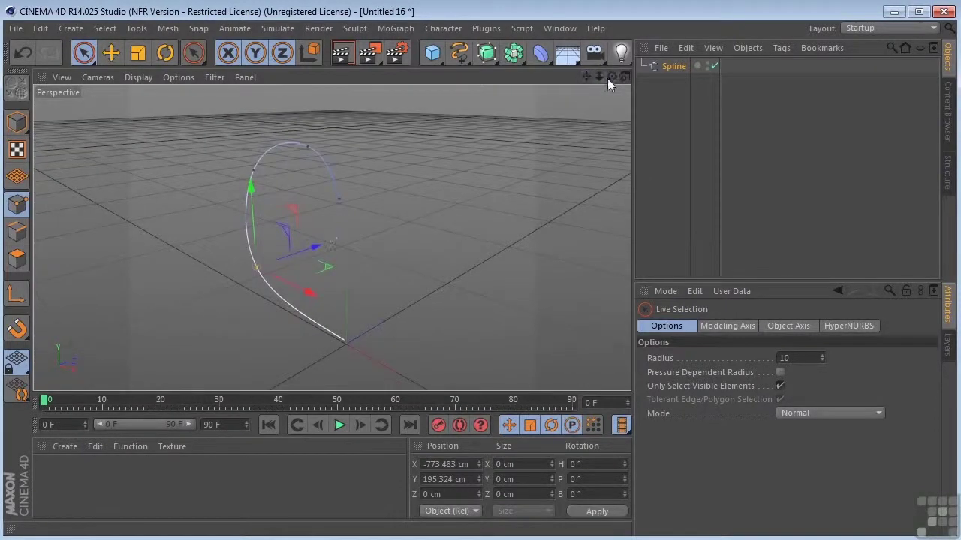
pyautogui.moveTo(611, 76); pyautogui.dragTo(601, 154)
pyautogui.scroll(3, 353, 311)
pyautogui.moveTo(586, 76); pyautogui.dragTo(592, 32)
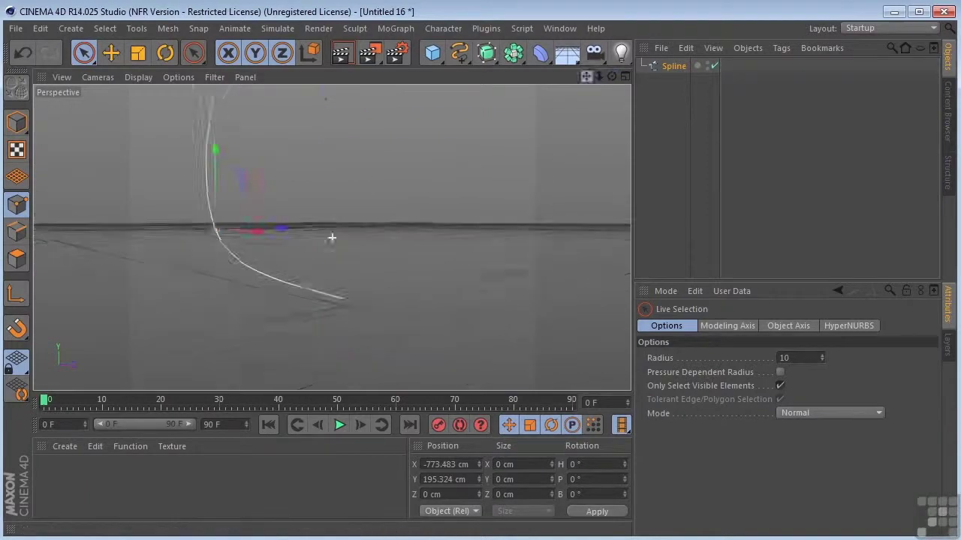
pyautogui.keyDown('alt'); pyautogui.moveTo(332, 237); pyautogui.dragTo(315, 203, button='middle'); pyautogui.keyUp('alt')
pyautogui.scroll(3, 315, 204)
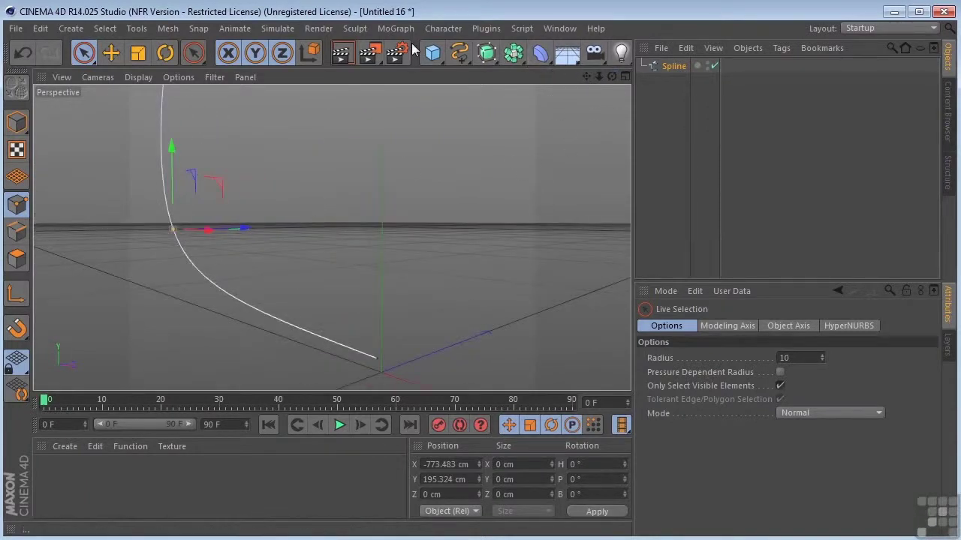
pyautogui.moveTo(432, 53); pyautogui.dragTo(732, 76)
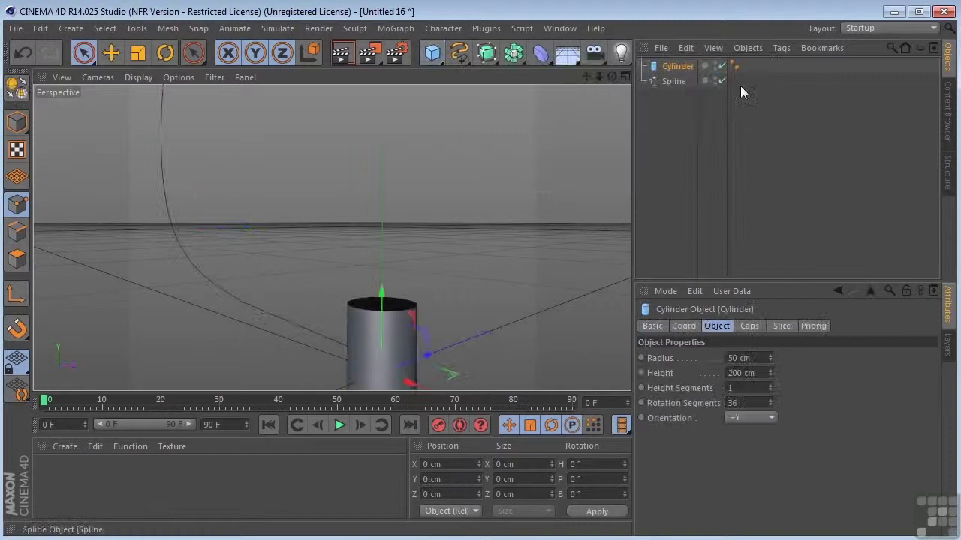
pyautogui.click(758, 373)
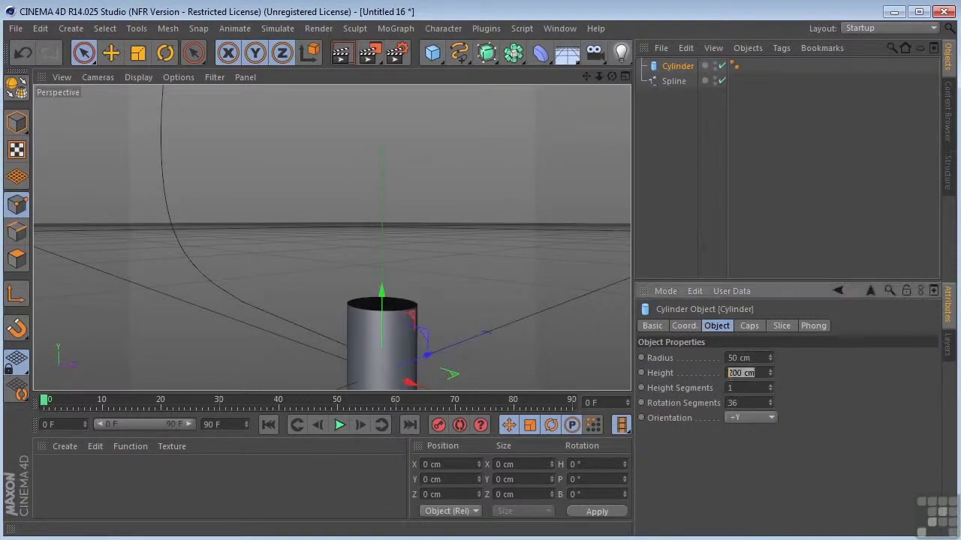
pyautogui.write('500')
pyautogui.press('Return')
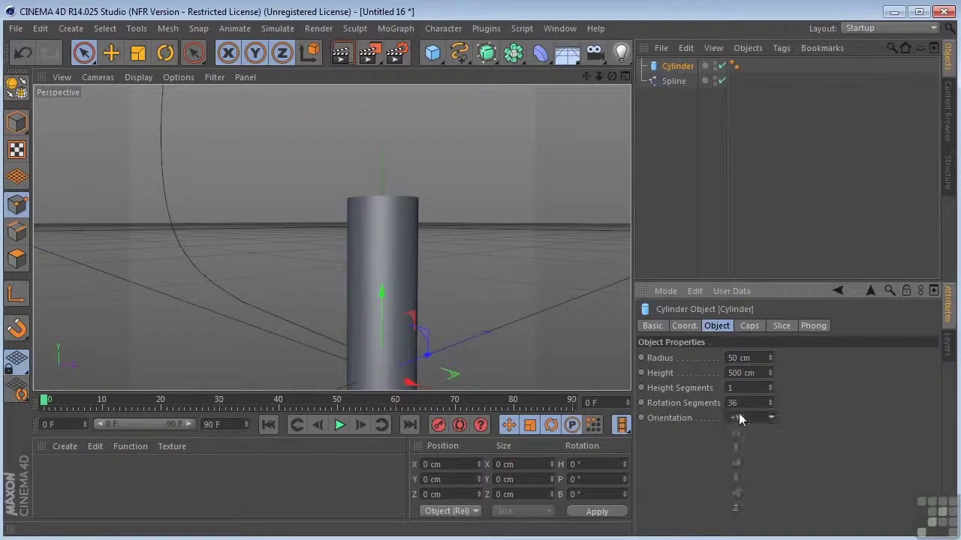
pyautogui.click(739, 417)
pyautogui.click(745, 434)
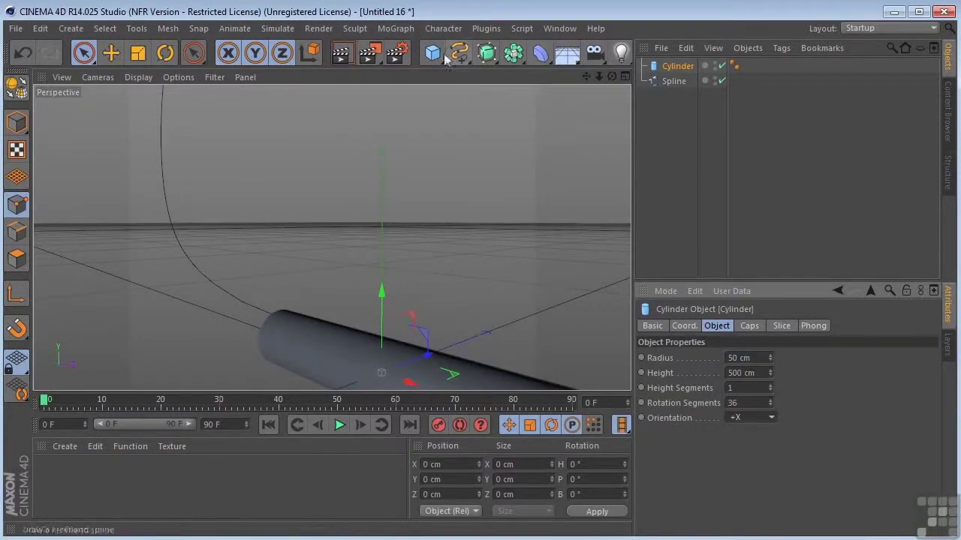
# Add a cone primitive and set its orientation to -X.
pyautogui.moveTo(433, 56); pyautogui.dragTo(638, 75)
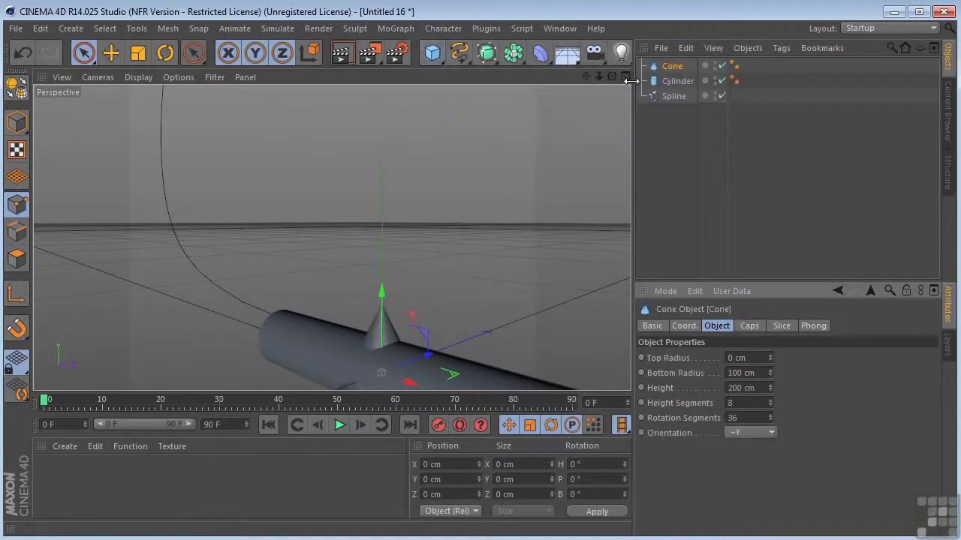
pyautogui.click(746, 433)
pyautogui.click(742, 460)
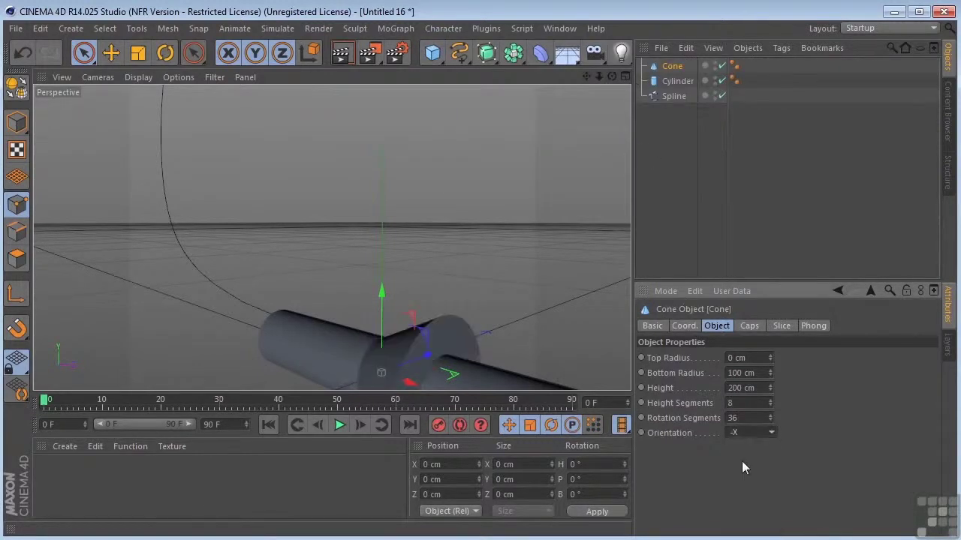
# Move the cone about 364 cm in the negative X direction so it sits at the cylinder's end as an arrowhead.
pyautogui.moveTo(586, 76)
pyautogui.mouseDown()
pyautogui.moveTo(593, 72)
pyautogui.moveTo(584, 76)
pyautogui.mouseUp()
pyautogui.click(110, 52)
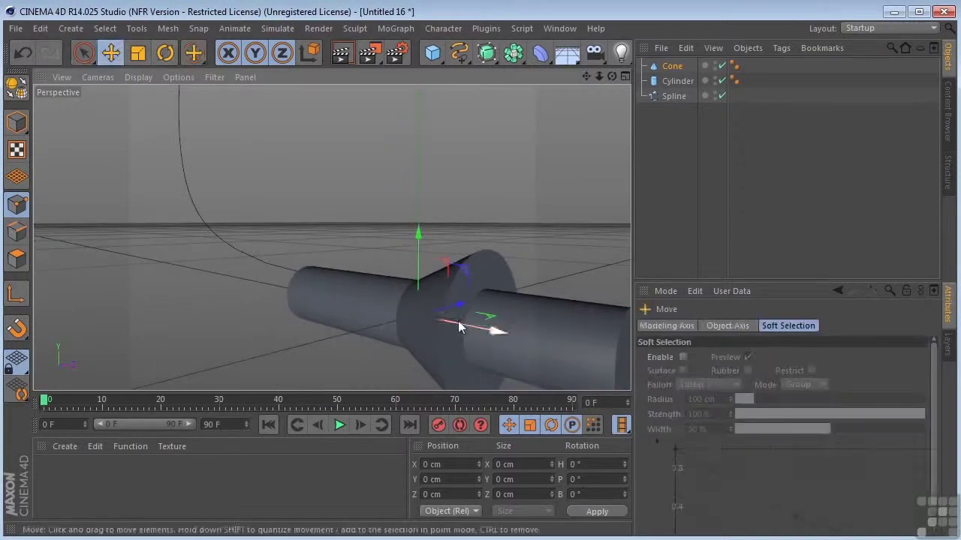
pyautogui.moveTo(493, 331); pyautogui.dragTo(325, 300)
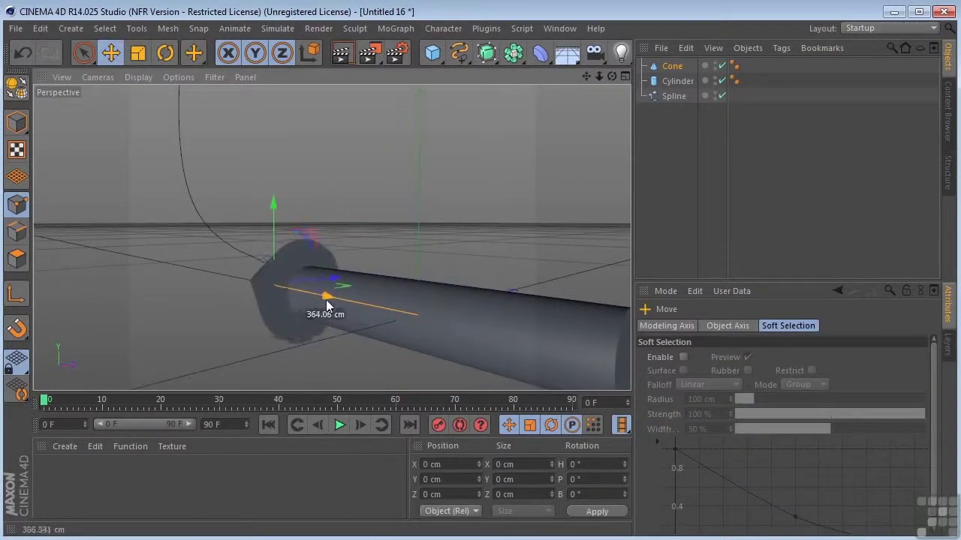
pyautogui.moveTo(609, 77); pyautogui.dragTo(617, 84)
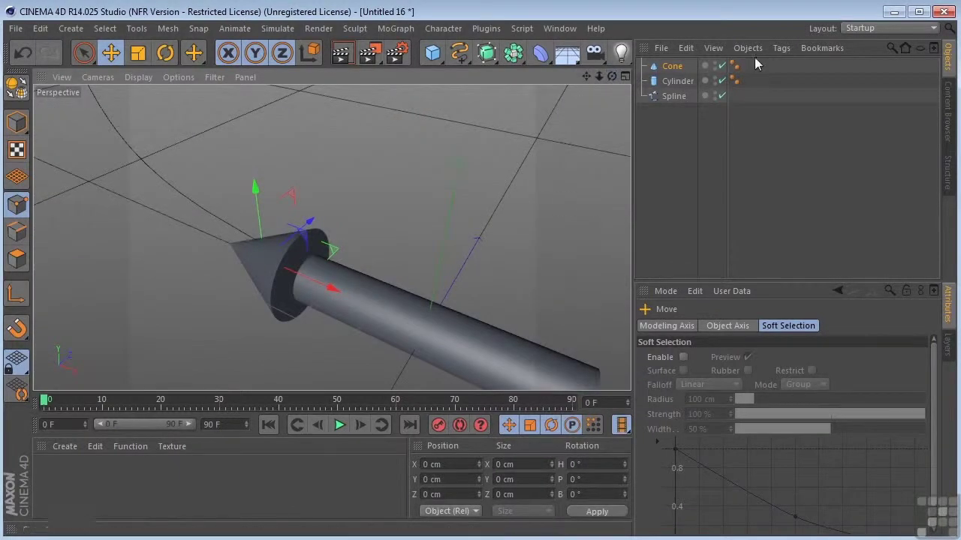
# Convert the cone and the cylinder together into editable polygon objects.
pyautogui.moveTo(746, 62); pyautogui.dragTo(647, 89)
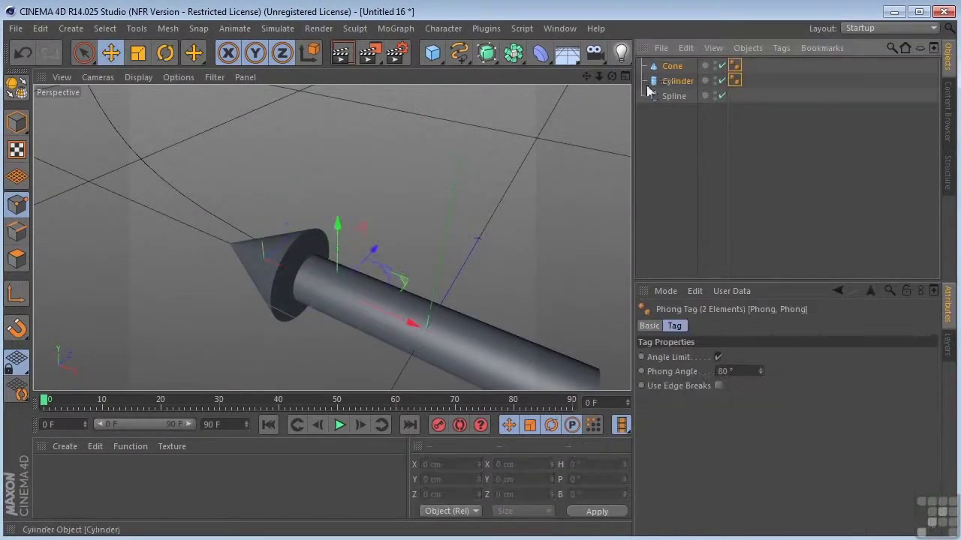
pyautogui.rightClick(663, 87)
pyautogui.click(18, 89)
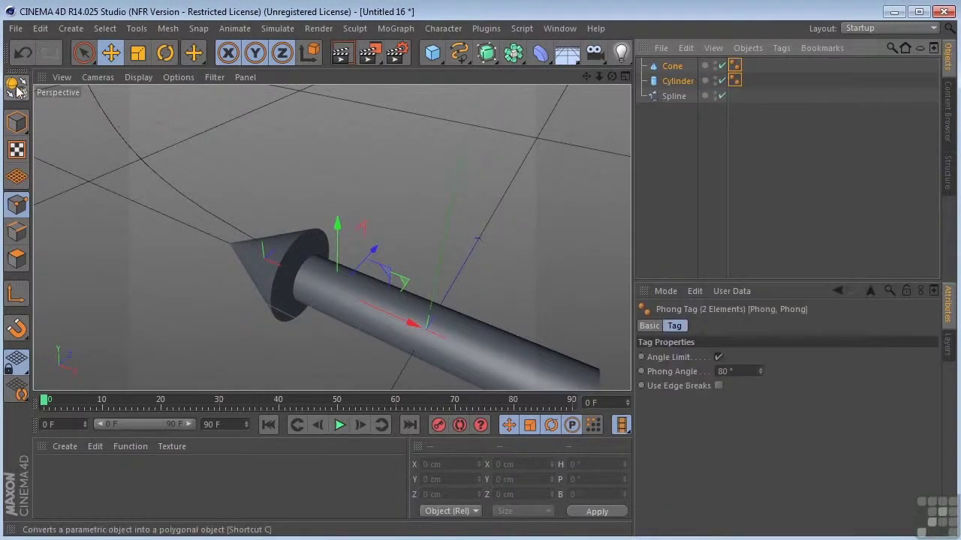
pyautogui.click(18, 89)
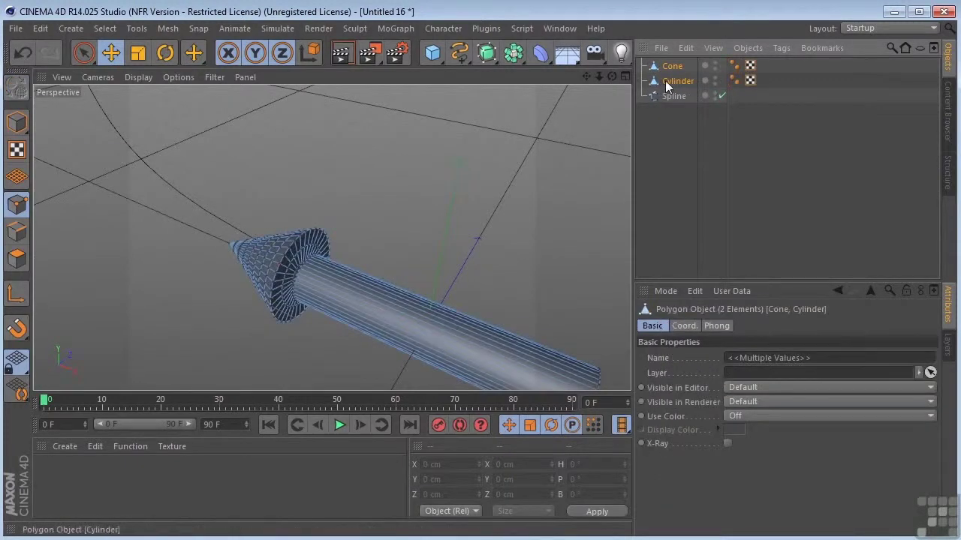
# Connect the cone and cylinder into a single object, deleting the originals, and name it "arrow".
pyautogui.moveTo(764, 64); pyautogui.dragTo(660, 83)
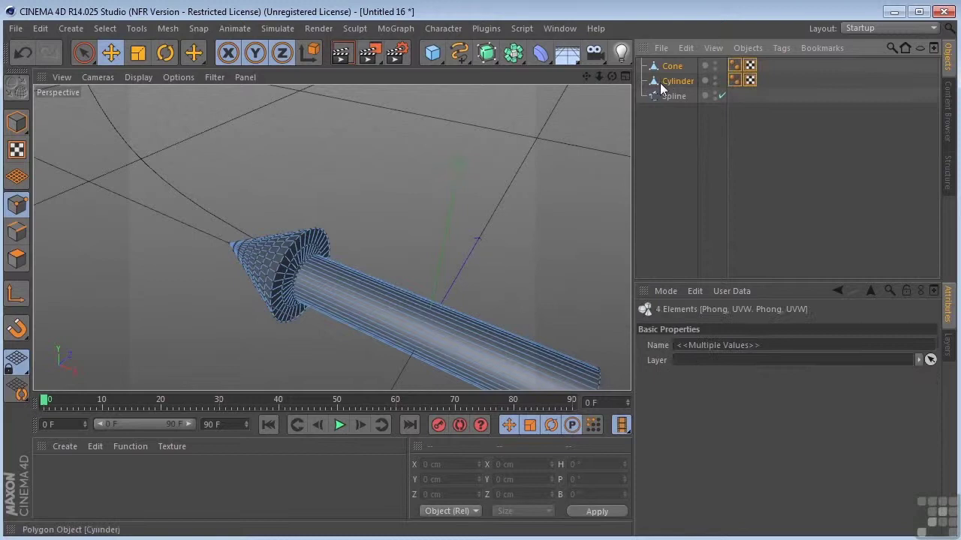
pyautogui.rightClick(662, 81)
pyautogui.click(717, 419)
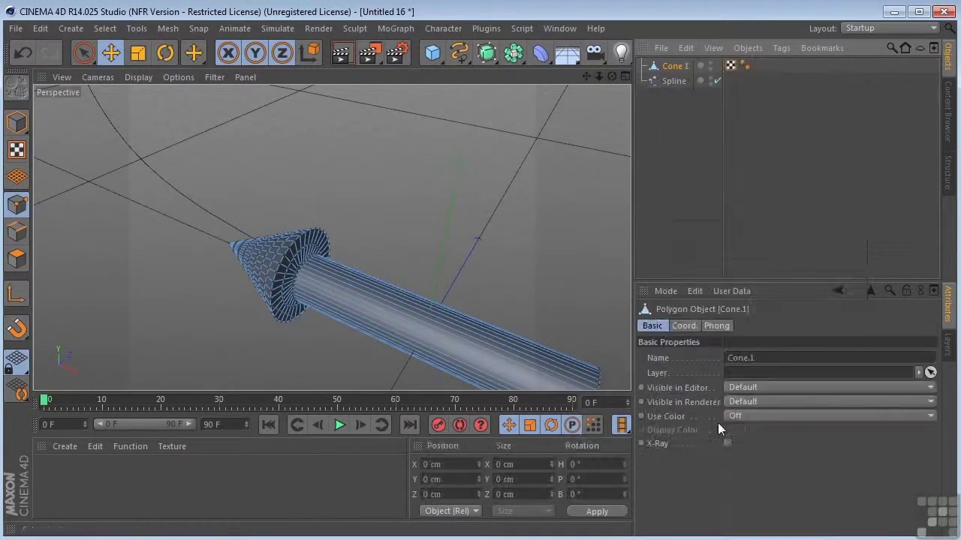
pyautogui.doubleClick(679, 66)
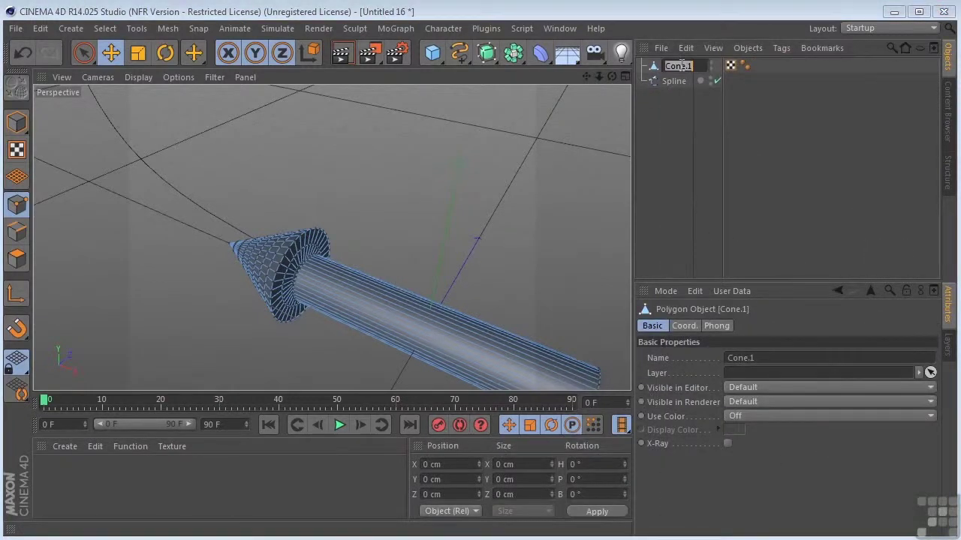
pyautogui.write('arrow')
pyautogui.press('Return')
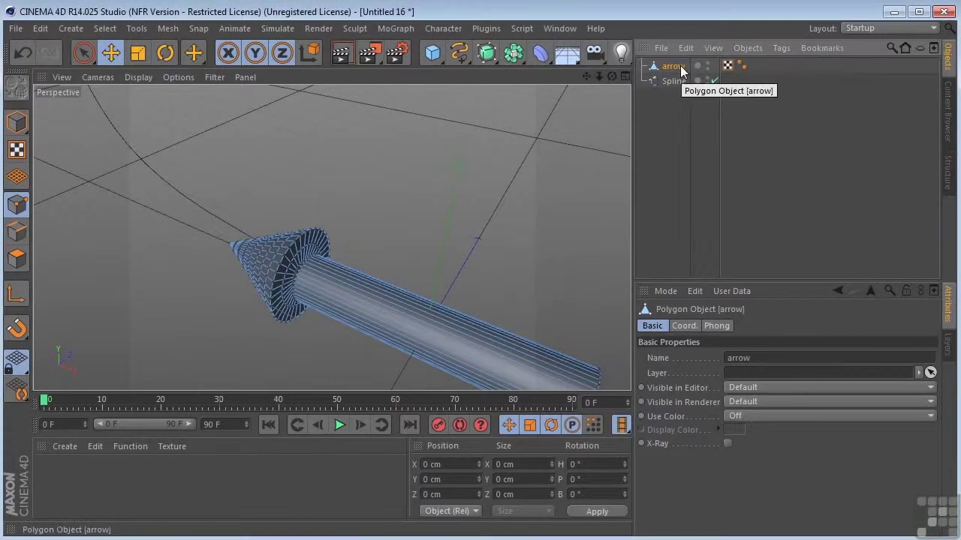
# Switch from point editing to Model mode for the whole arrow object.
pyautogui.click(18, 129)
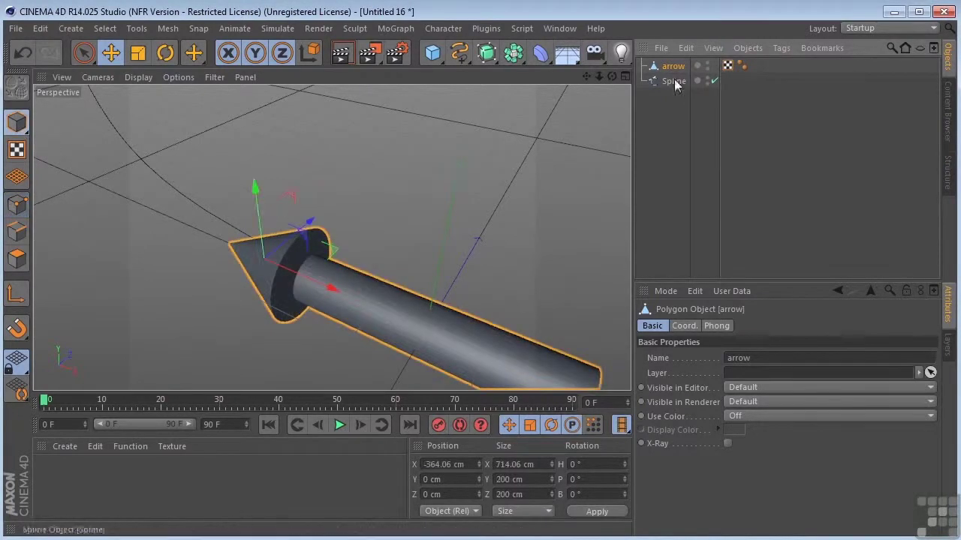
pyautogui.scroll(-4, 519, 180)
pyautogui.scroll(-2, 520, 180)
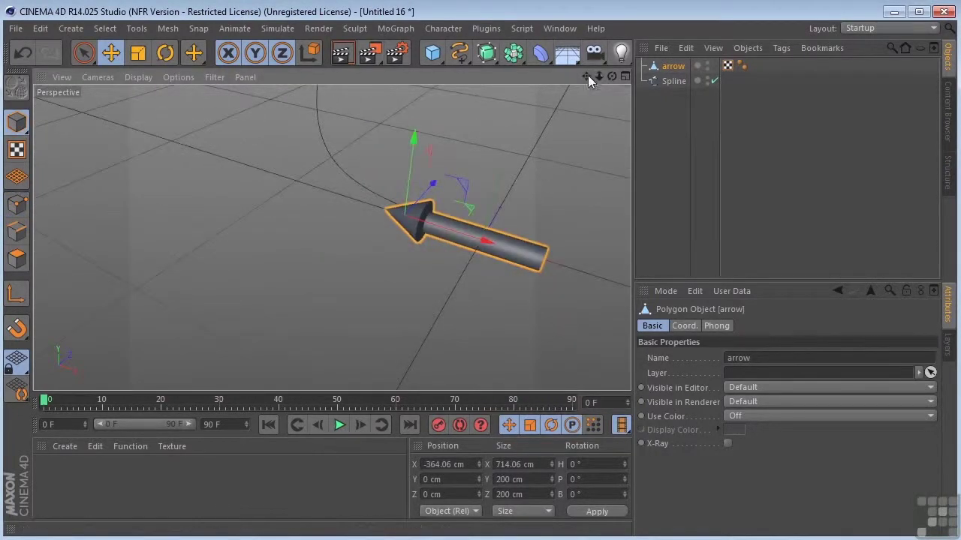
pyautogui.moveTo(586, 76); pyautogui.dragTo(333, 237)
pyautogui.moveTo(612, 76); pyautogui.dragTo(582, 18)
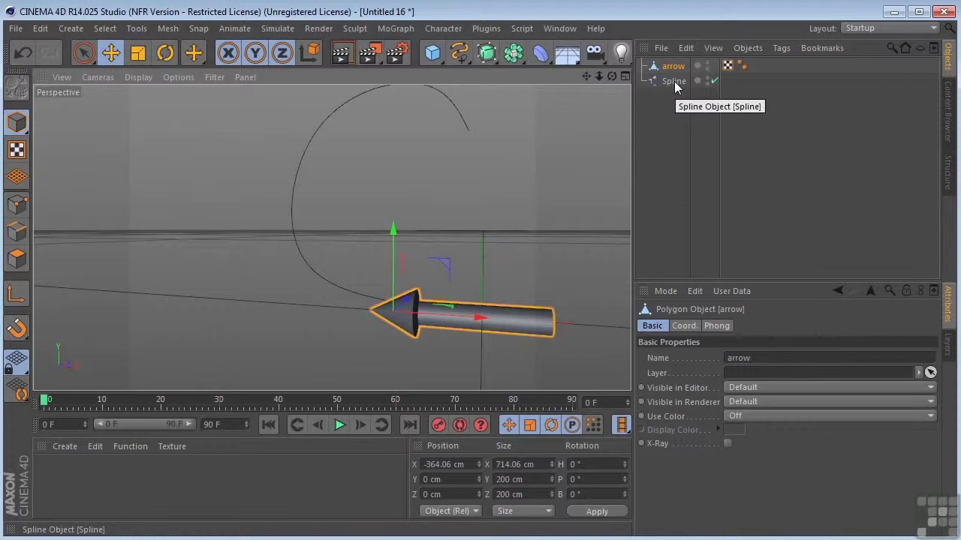
# Scale the spline up uniformly to about 352 percent of its size.
pyautogui.click(674, 81)
pyautogui.click(136, 53)
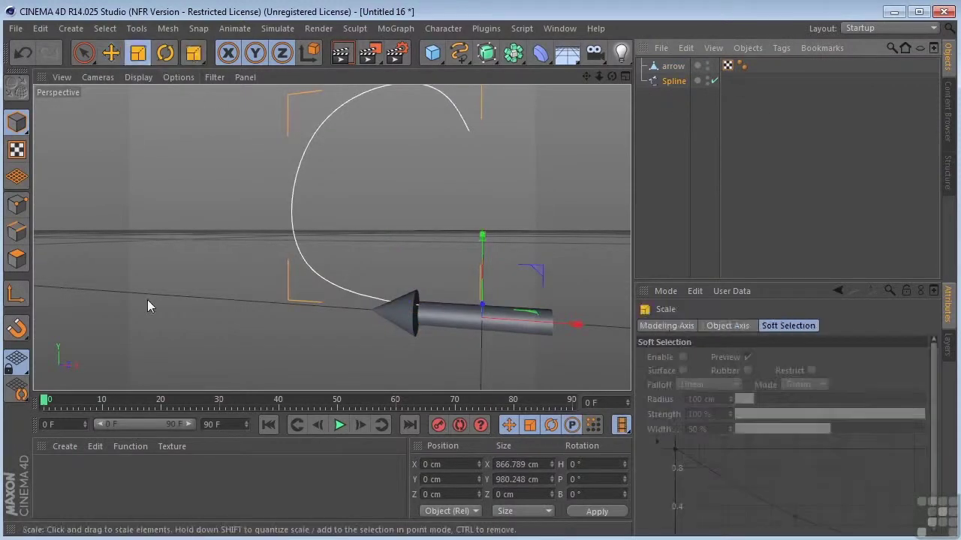
pyautogui.moveTo(147, 299); pyautogui.dragTo(405, 210)
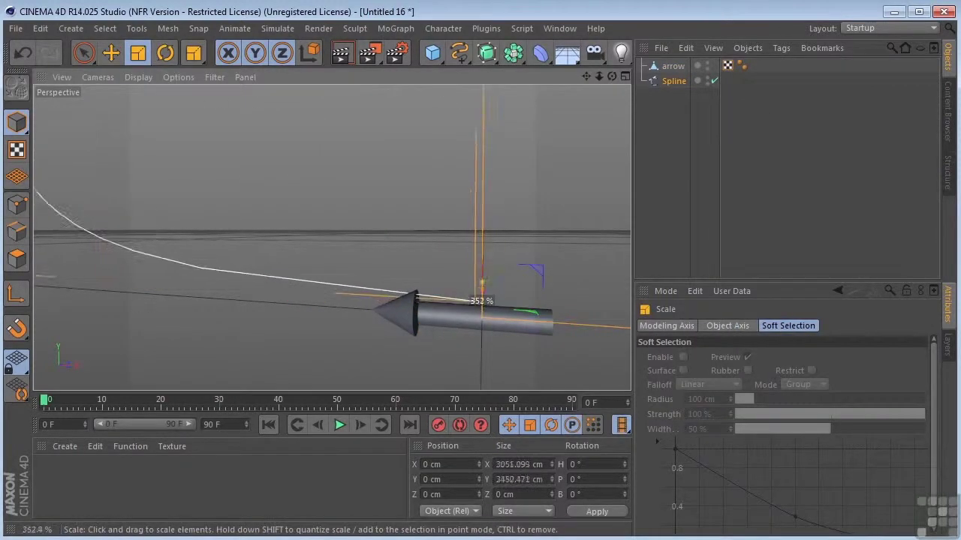
pyautogui.scroll(-5, 248, 264)
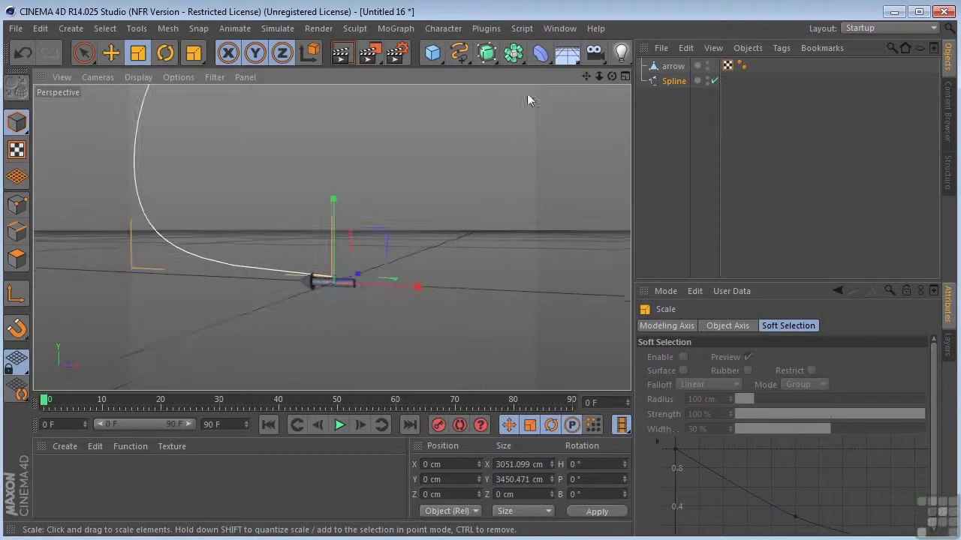
pyautogui.moveTo(586, 76); pyautogui.dragTo(611, 117)
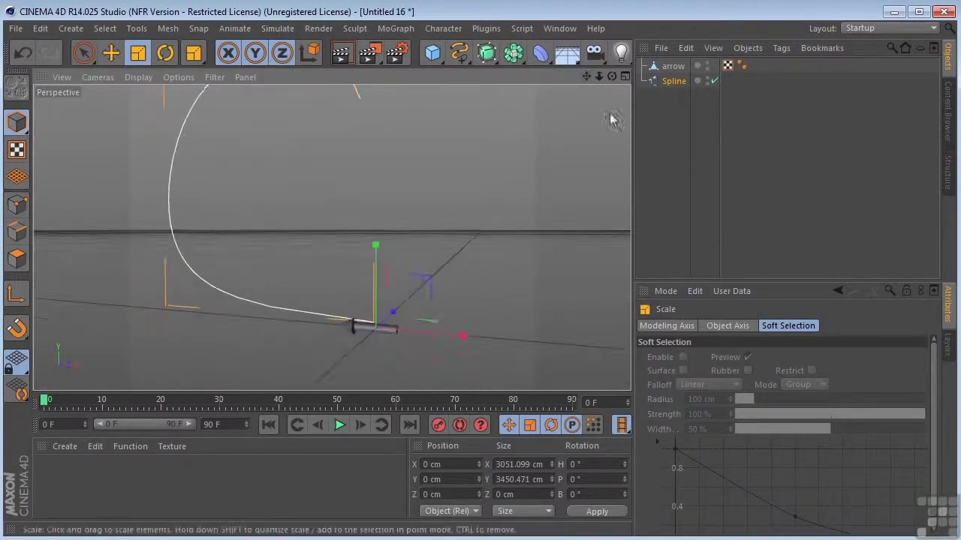
# Add an Align to Spline tag to the arrow and assign the Spline object as its spline path.
pyautogui.click(670, 67)
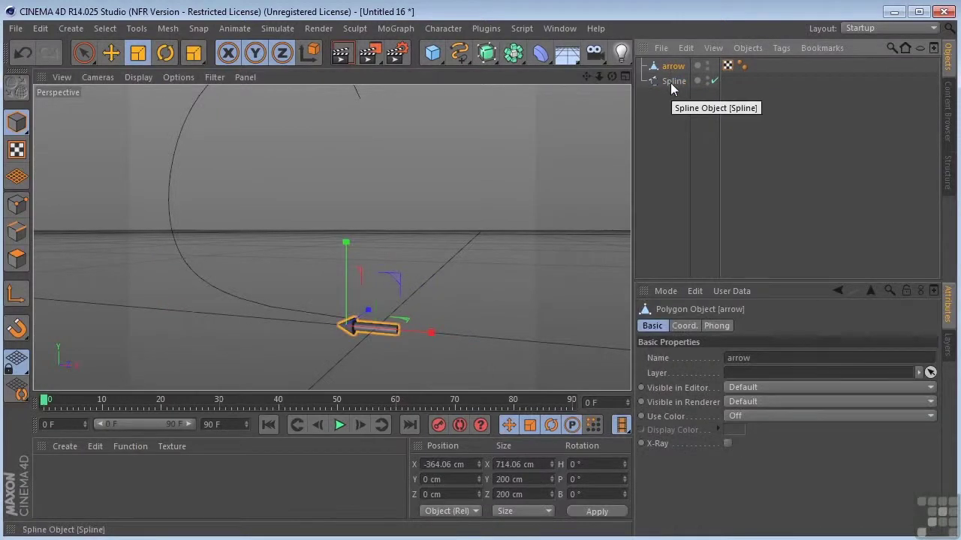
pyautogui.click(670, 82)
pyautogui.click(671, 67)
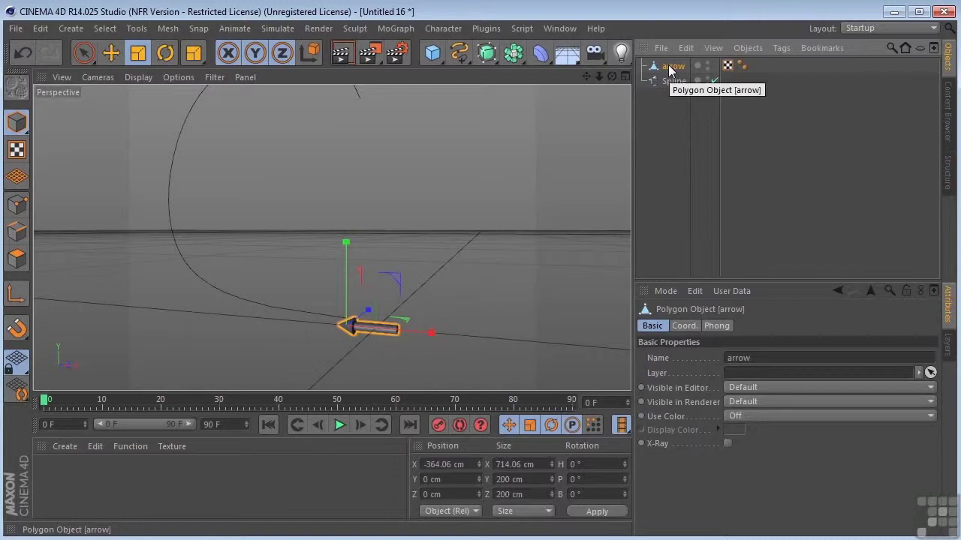
pyautogui.rightClick(670, 69)
pyautogui.moveTo(711, 75)
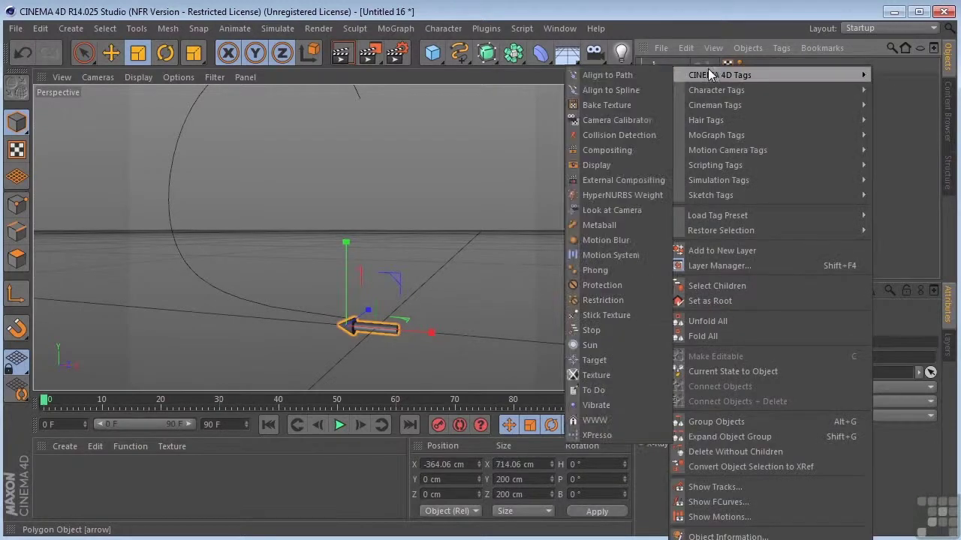
pyautogui.click(609, 89)
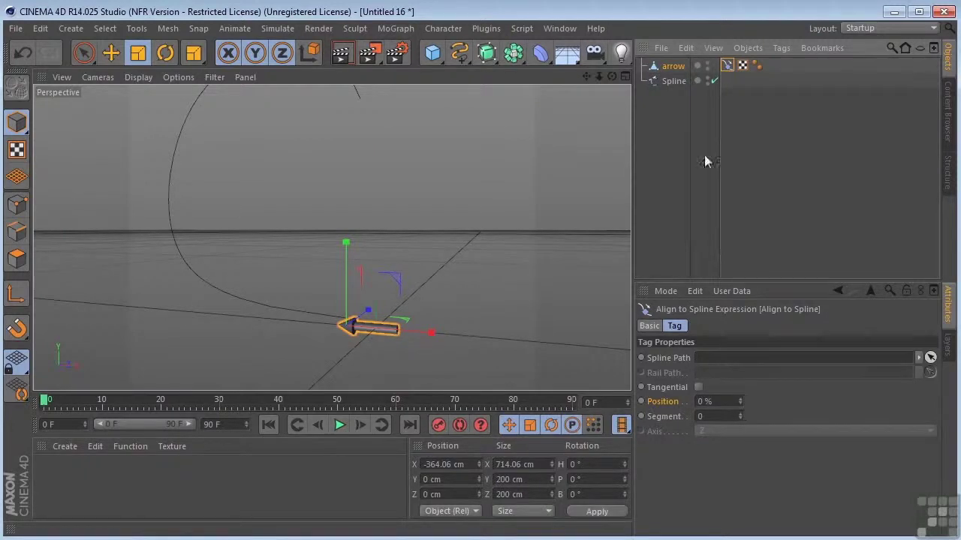
pyautogui.click(673, 81)
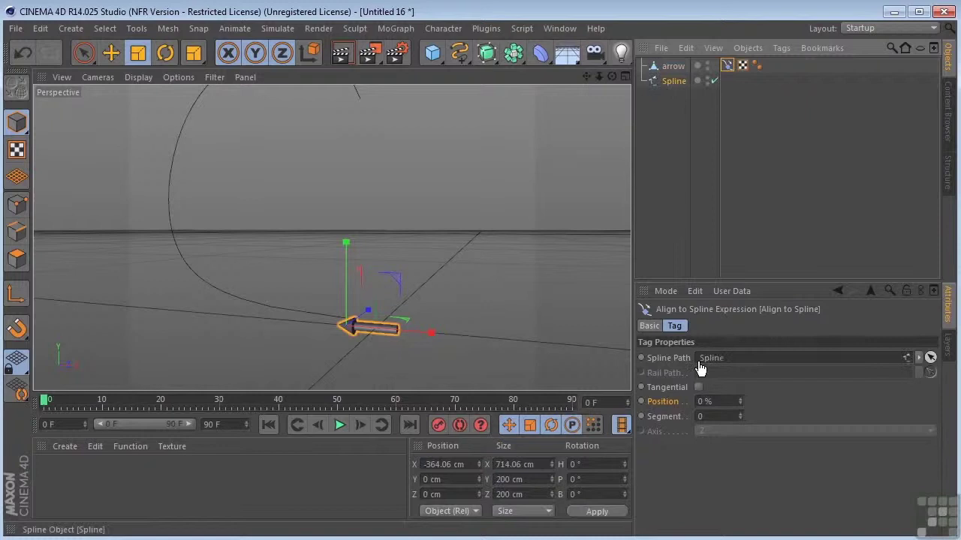
pyautogui.moveTo(698, 367); pyautogui.dragTo(698, 362)
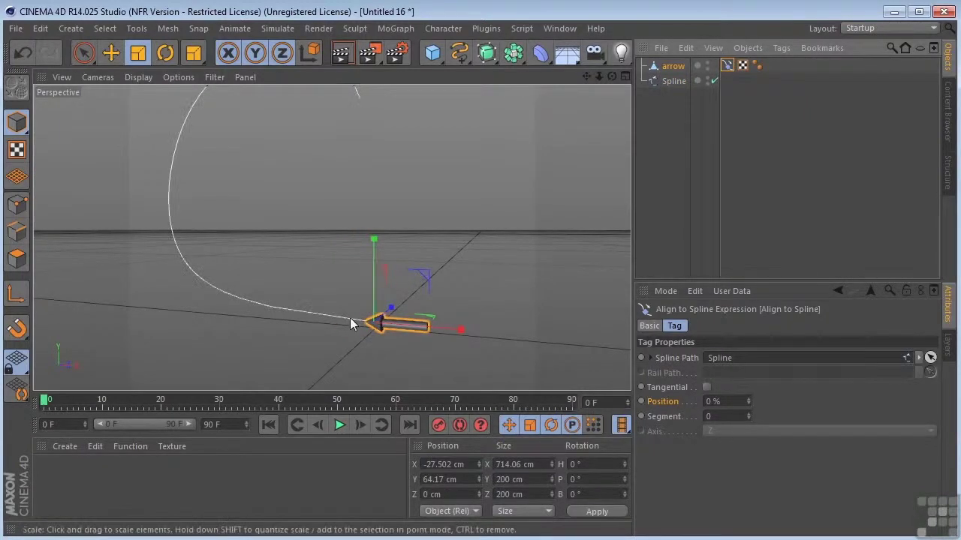
# Try rotating the arrow about its pitch axis by about 98 degrees, and undo the rotation.
pyautogui.press('e')
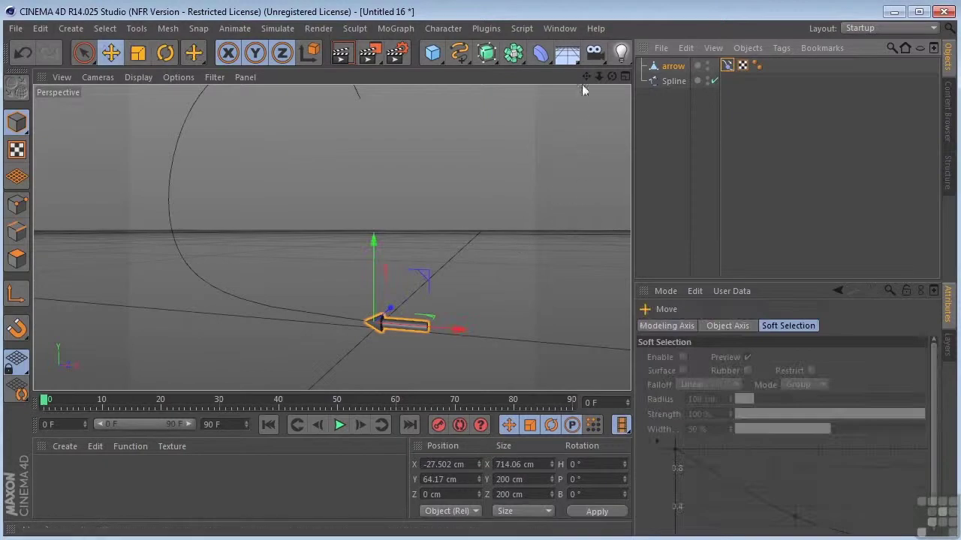
pyautogui.moveTo(611, 76); pyautogui.dragTo(333, 236)
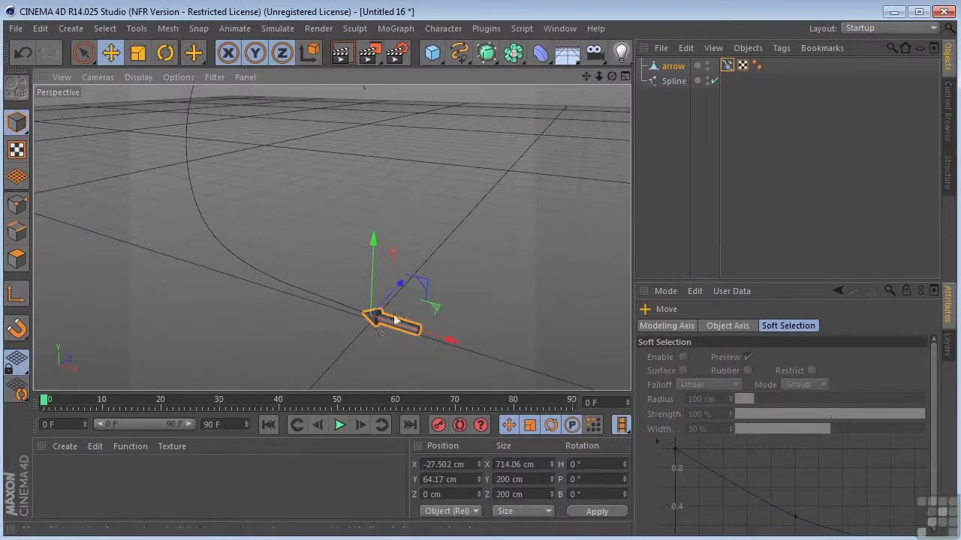
pyautogui.moveTo(611, 75); pyautogui.dragTo(333, 235)
pyautogui.click(165, 53)
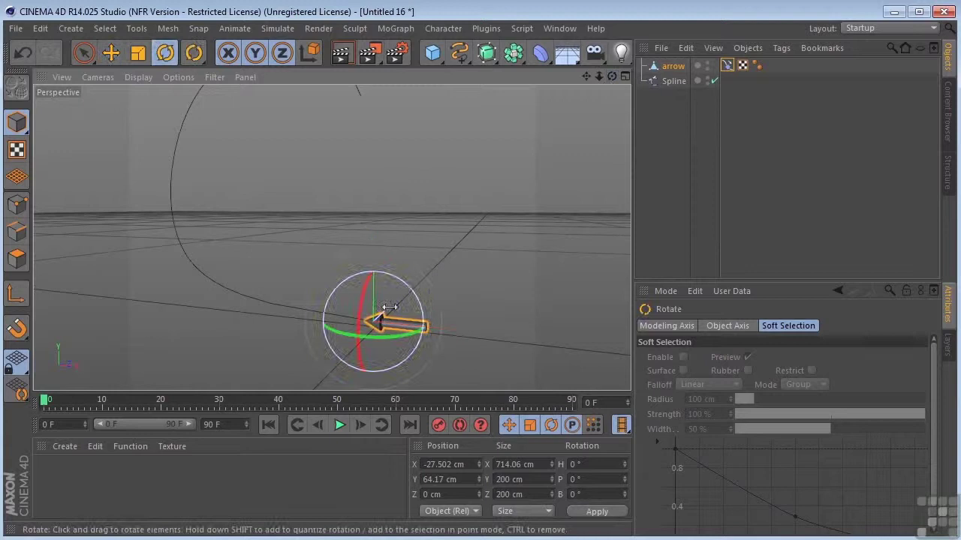
pyautogui.moveTo(367, 282); pyautogui.dragTo(364, 332)
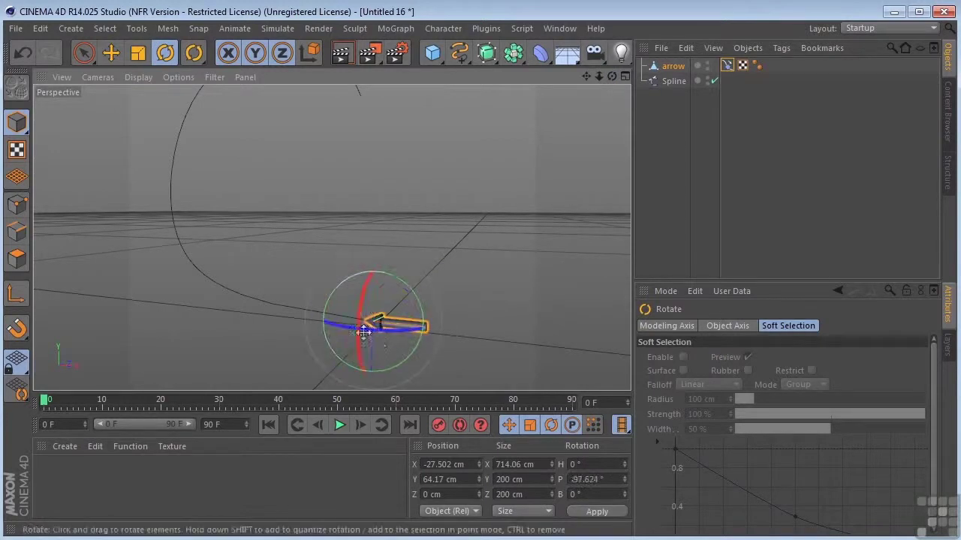
pyautogui.hotkey('ctrl', 'z')
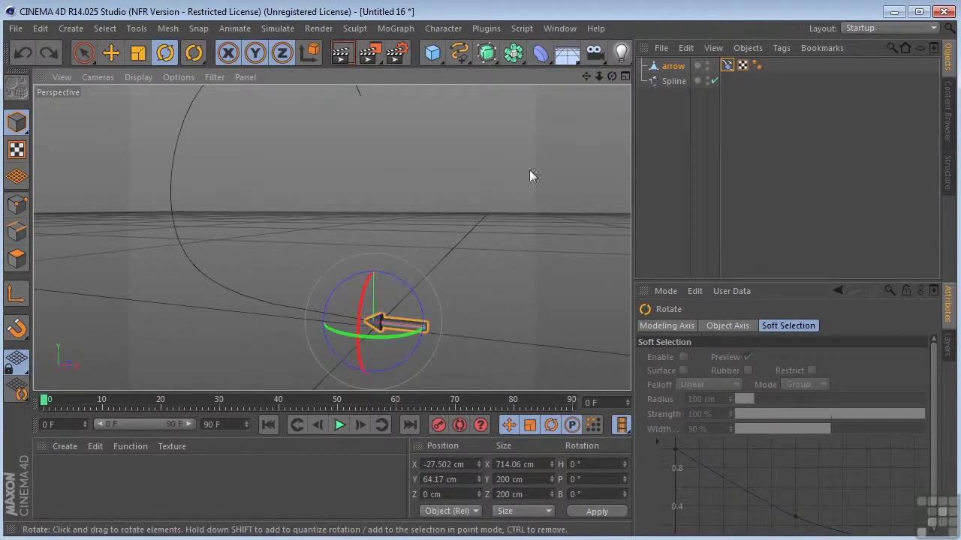
# Keyframe the Align to Spline tag's Position at 0% on frame 0 and at 100% on frame 90.
pyautogui.click(726, 67)
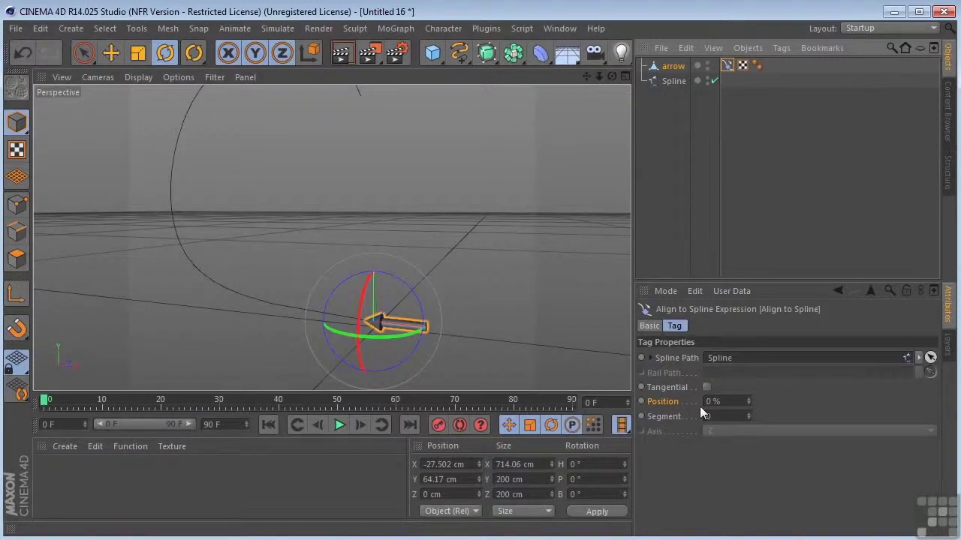
pyautogui.keyDown('ctrl'); pyautogui.click(640, 401); pyautogui.keyUp('ctrl')
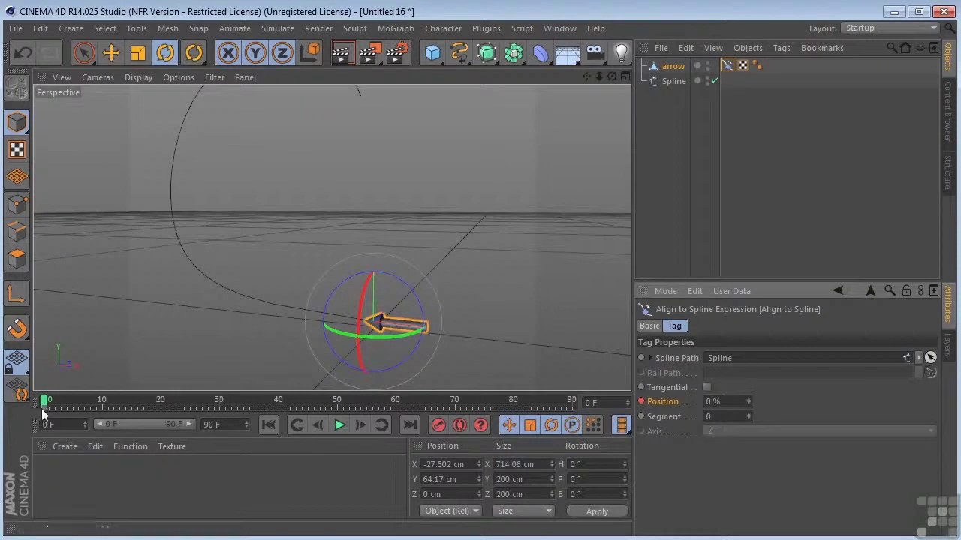
pyautogui.moveTo(44, 405); pyautogui.dragTo(420, 403)
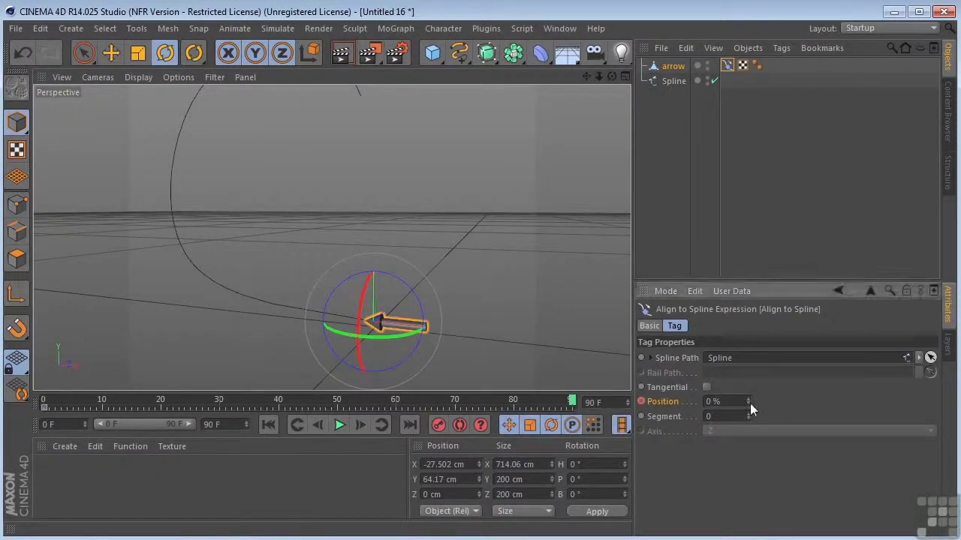
pyautogui.moveTo(748, 403)
pyautogui.mouseDown()
pyautogui.moveTo(749, 368)
pyautogui.moveTo(751, 407)
pyautogui.mouseUp()
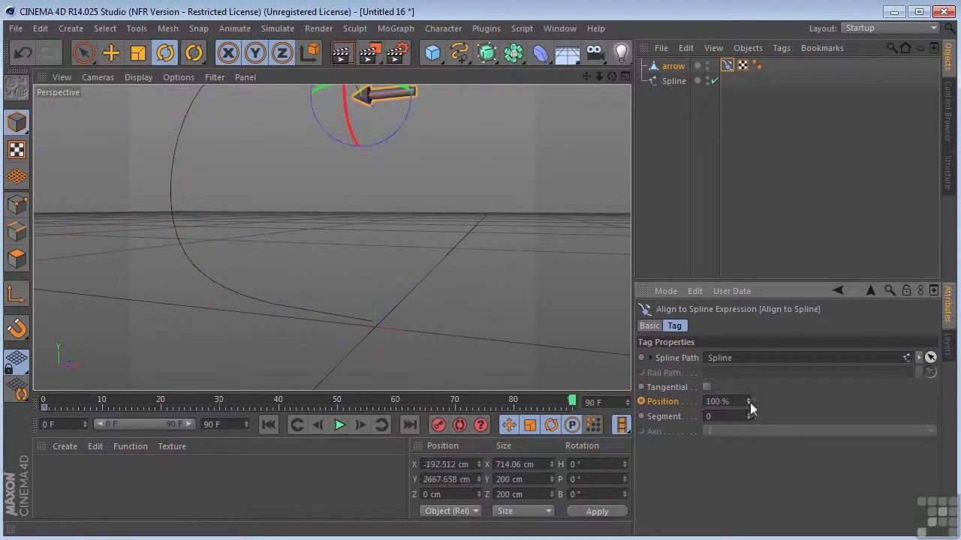
pyautogui.click(641, 401)
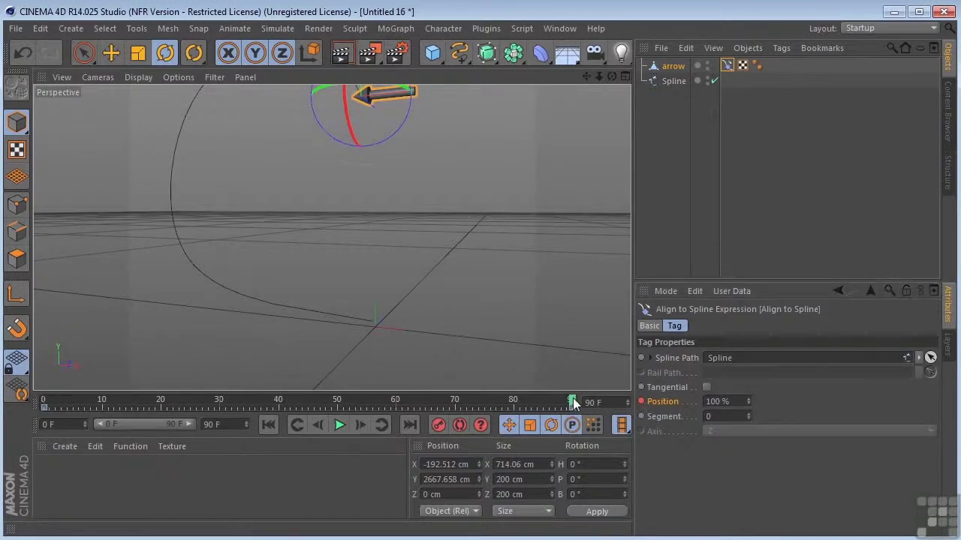
# Go back to frame 0 and scrub the timeline to check the arrow's movement along the spline.
pyautogui.moveTo(571, 403); pyautogui.dragTo(45, 402)
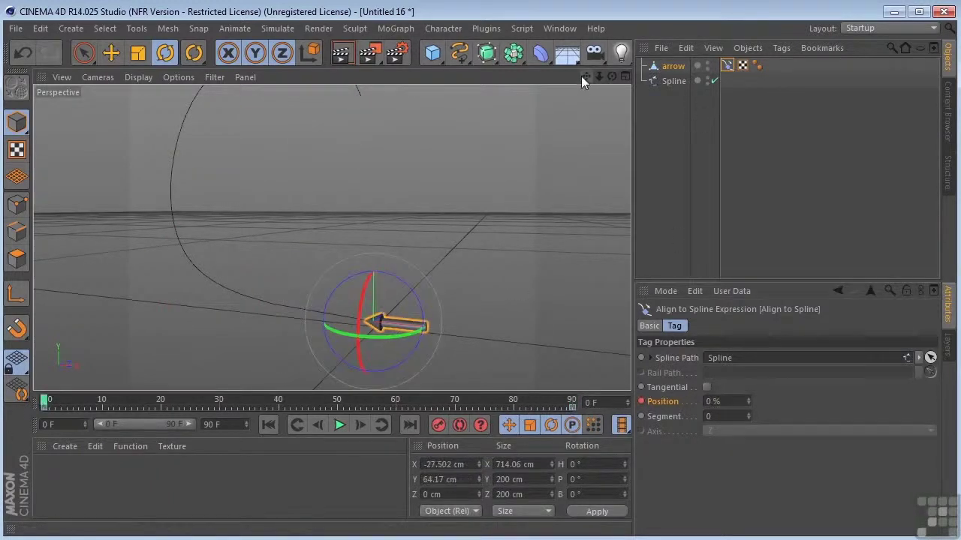
pyautogui.moveTo(586, 77); pyautogui.dragTo(332, 238)
pyautogui.moveTo(47, 402); pyautogui.dragTo(28, 484)
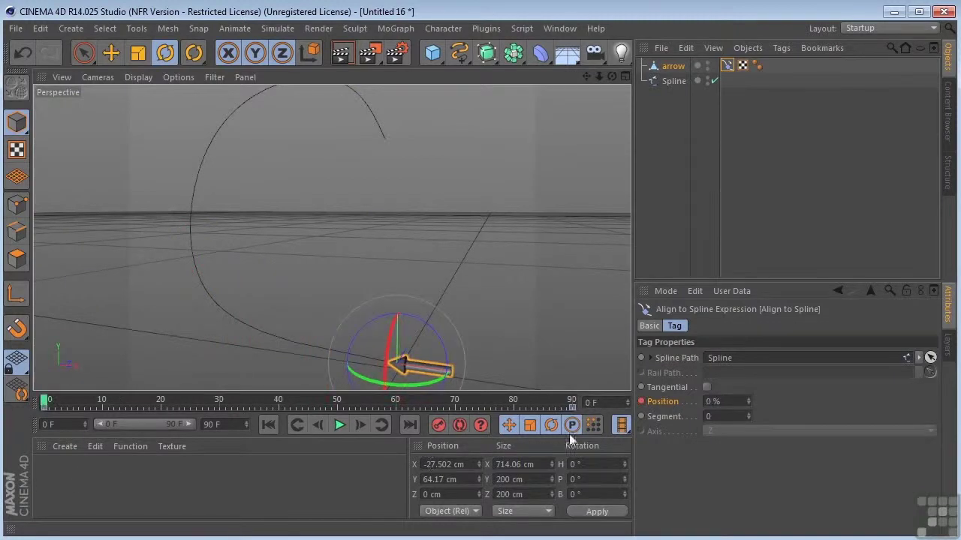
# Enable the Tangential option in the arrow's Align to Spline tag.
pyautogui.click(706, 387)
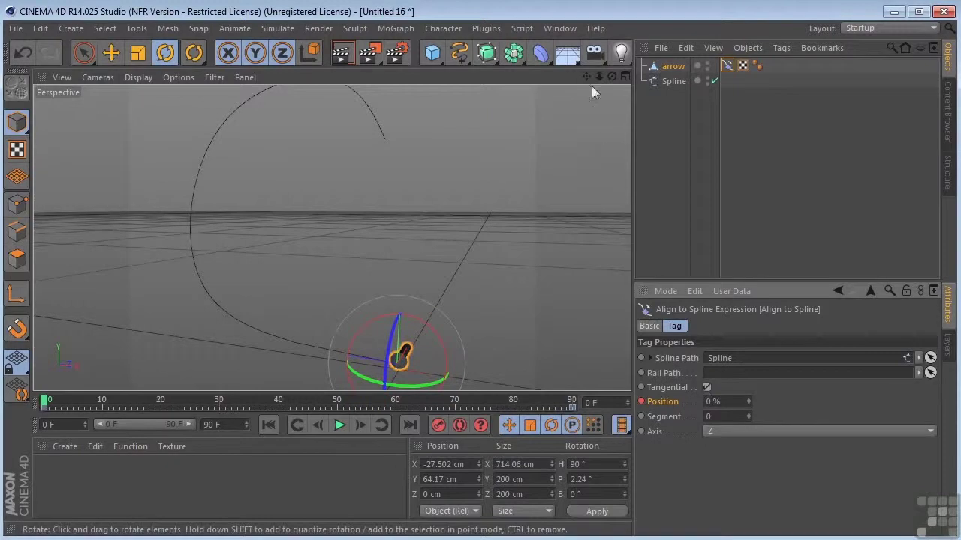
pyautogui.moveTo(591, 73); pyautogui.dragTo(600, 113)
pyautogui.scroll(2, 447, 266)
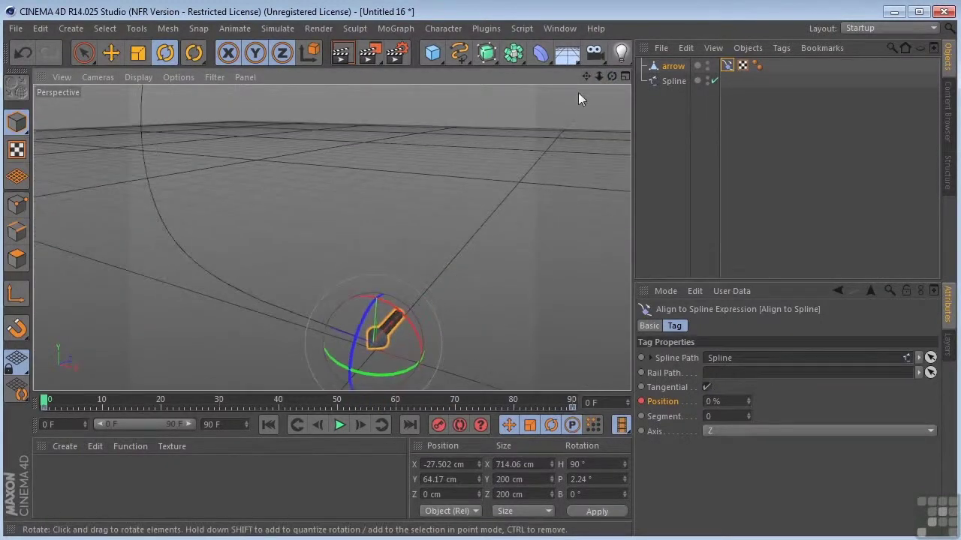
pyautogui.moveTo(585, 75); pyautogui.dragTo(613, 21)
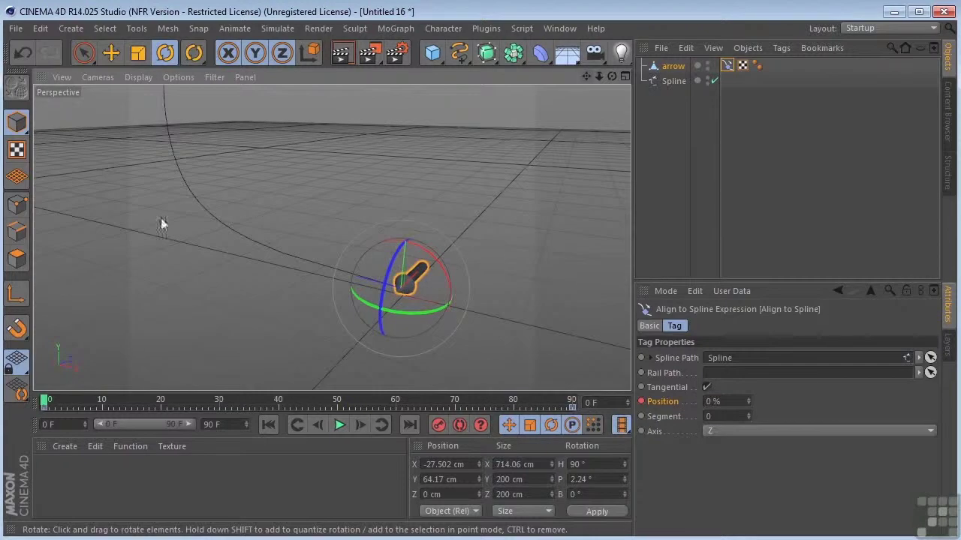
# Rotate only the arrow's object axis by 90 degrees so its Z axis runs along the arrow towards the tip.
pyautogui.click(18, 295)
pyautogui.moveTo(415, 312); pyautogui.dragTo(514, 290)
pyautogui.click(13, 295)
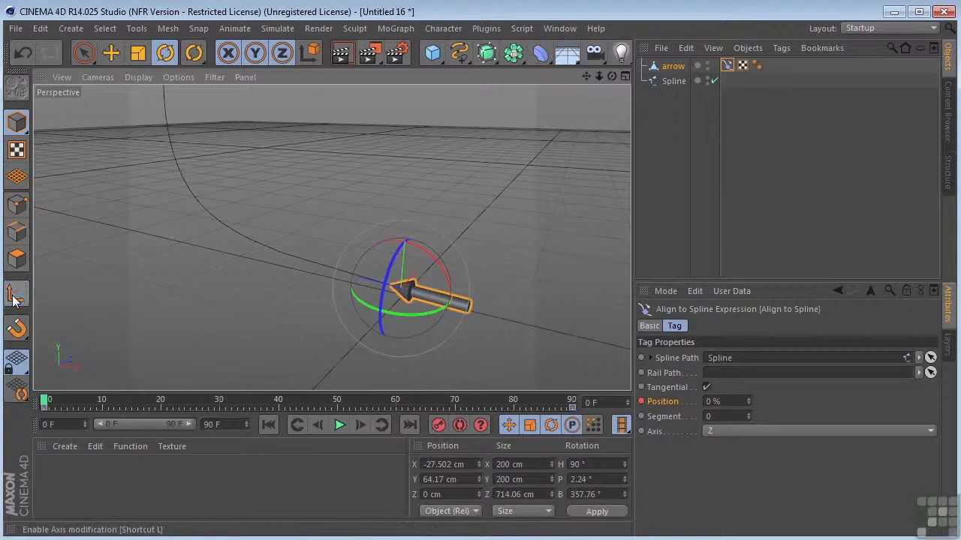
# Scrub the animation and return to frame 0 to check the arrow's tangential orientation along the spline.
pyautogui.keyDown('alt'); pyautogui.moveTo(328, 258); pyautogui.dragTo(334, 282, button='right'); pyautogui.keyUp('alt')
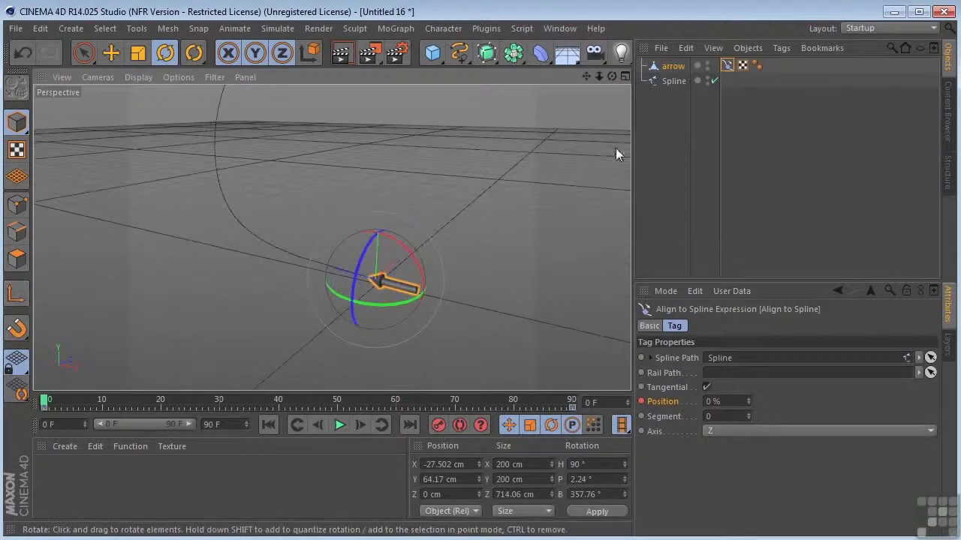
pyautogui.moveTo(587, 77); pyautogui.dragTo(561, 133)
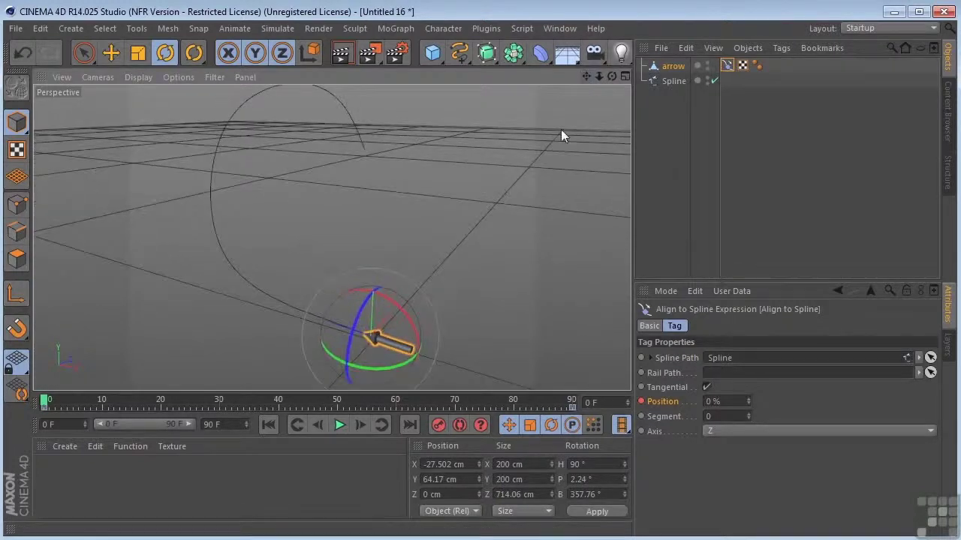
pyautogui.moveTo(47, 403); pyautogui.dragTo(36, 437)
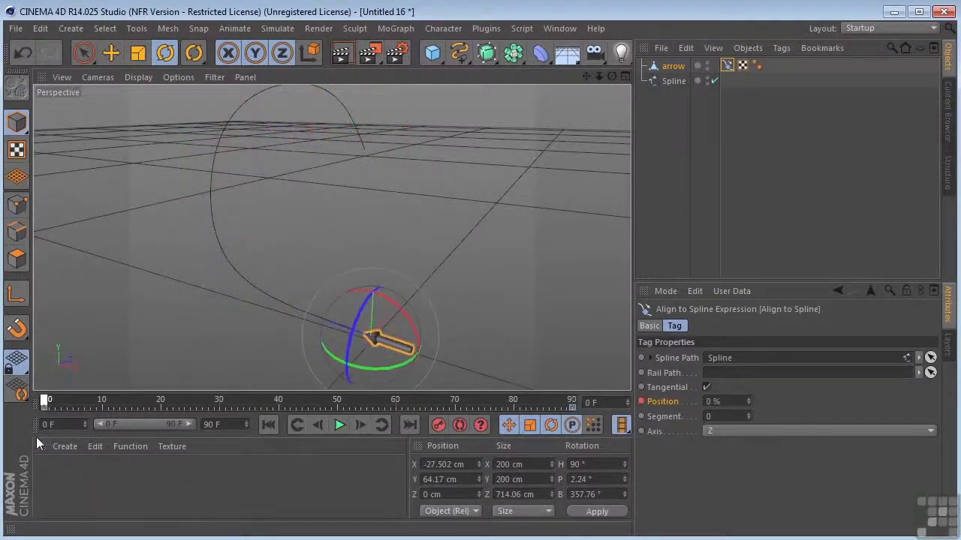